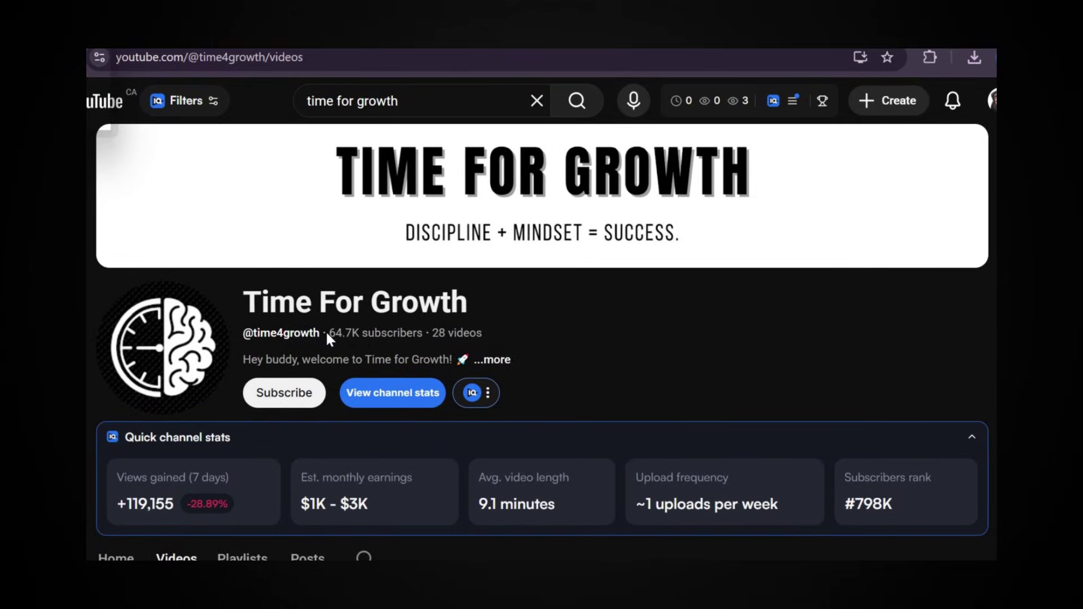
Check the Time For Growth channel's 64.7K subscriber count and its About details
left_click_drag(327, 333, 431, 342)
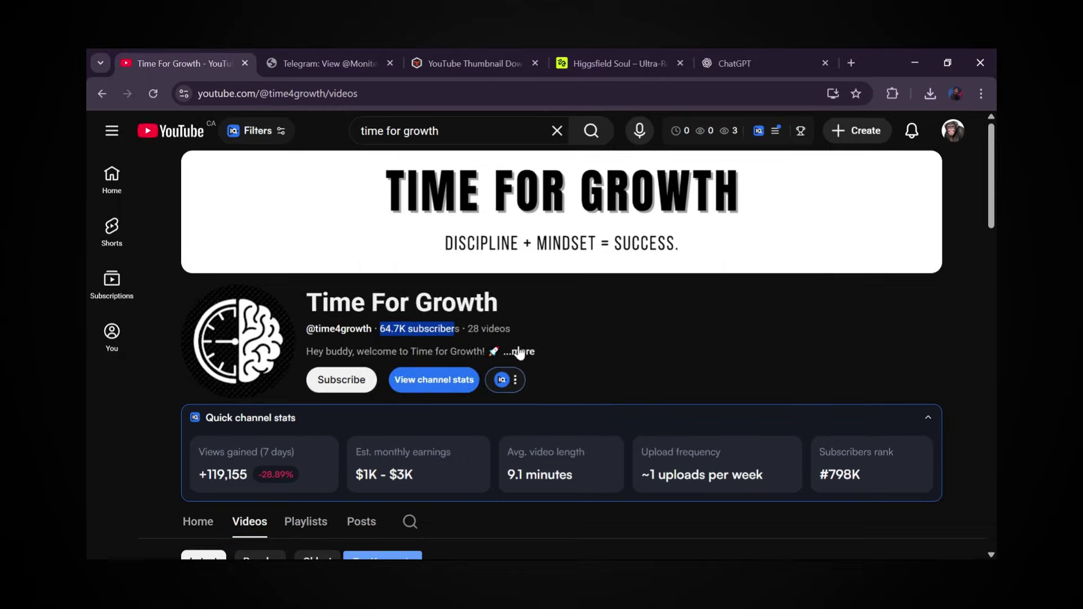
left_click(494, 357)
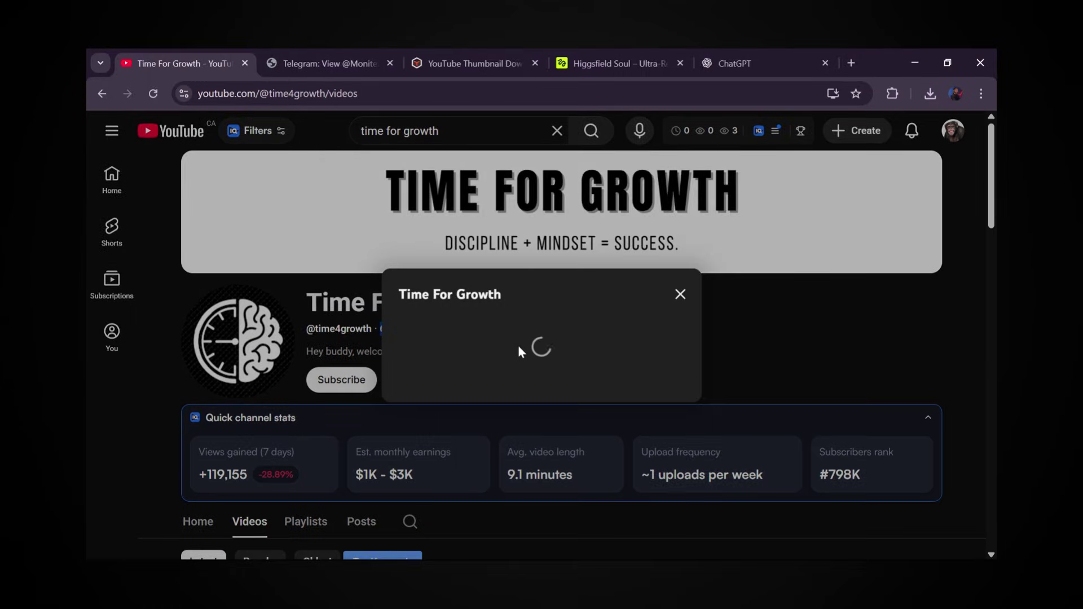
scroll(518, 345, "down", 10)
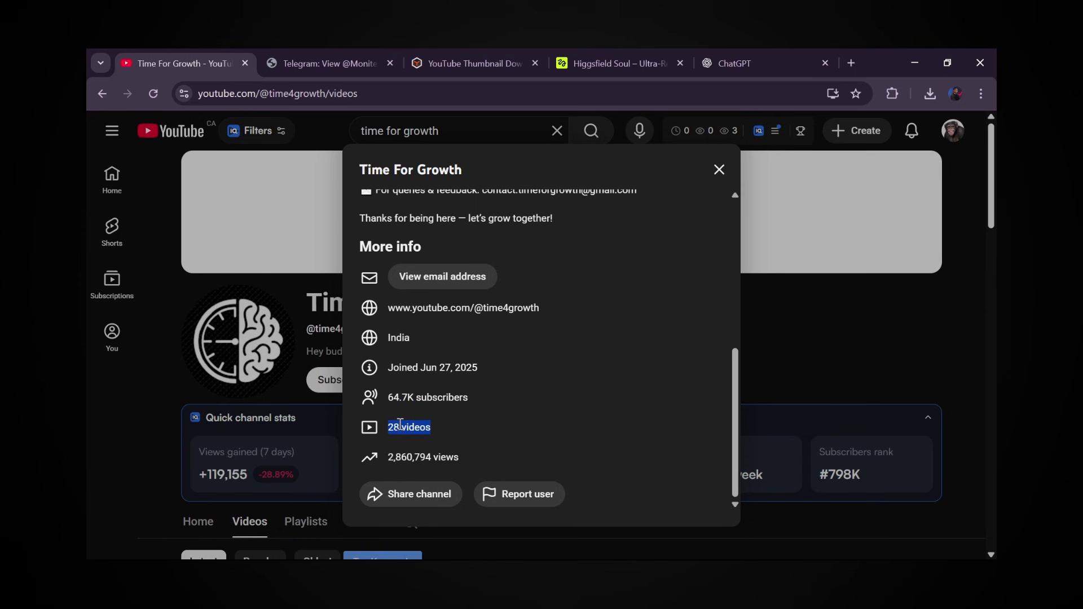
left_click(724, 171)
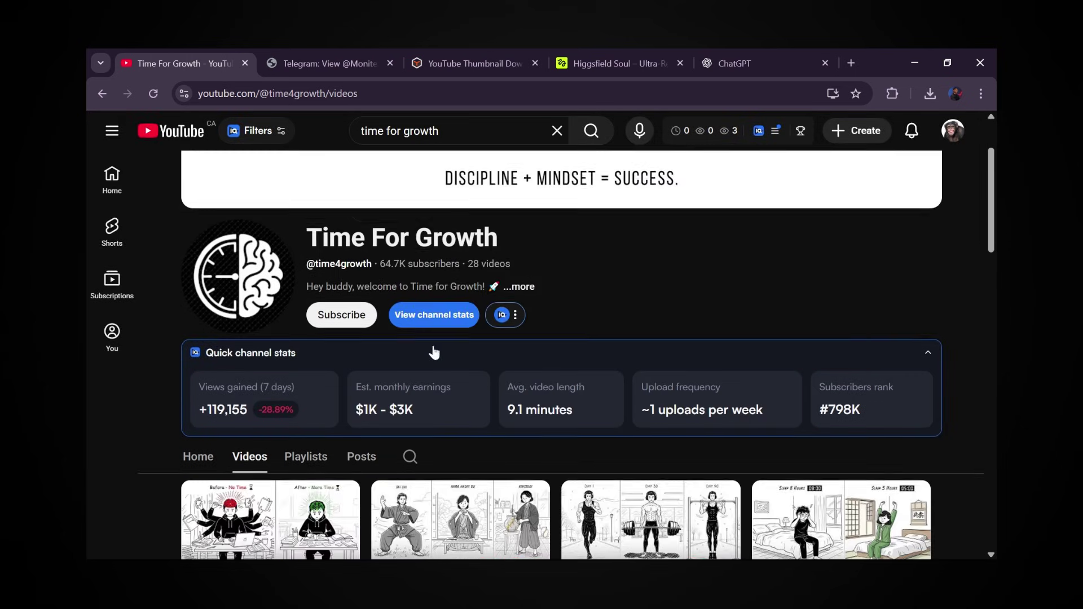
Browse the channel's Videos tab and sort it by Popular
scroll(451, 367, "down", 5)
scroll(502, 418, "down", 4)
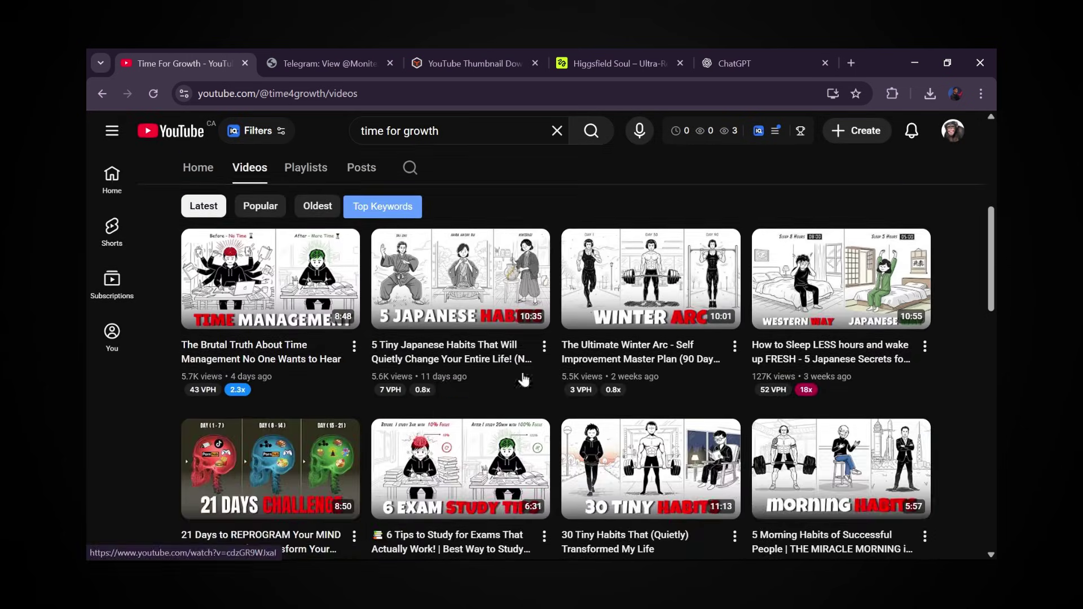
scroll(474, 401, "down", 10)
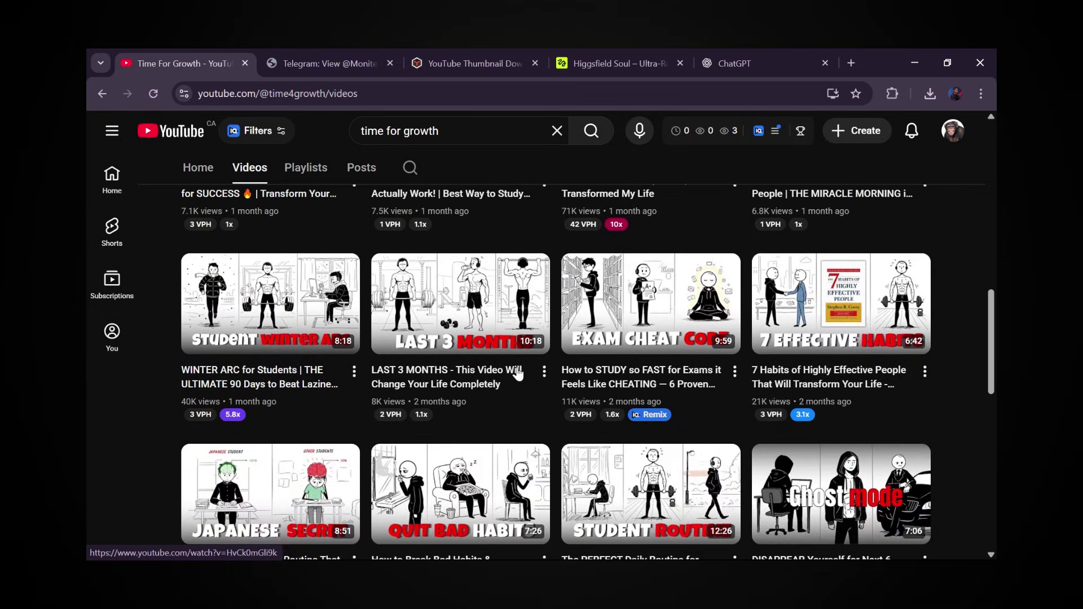
scroll(493, 394, "down", 1)
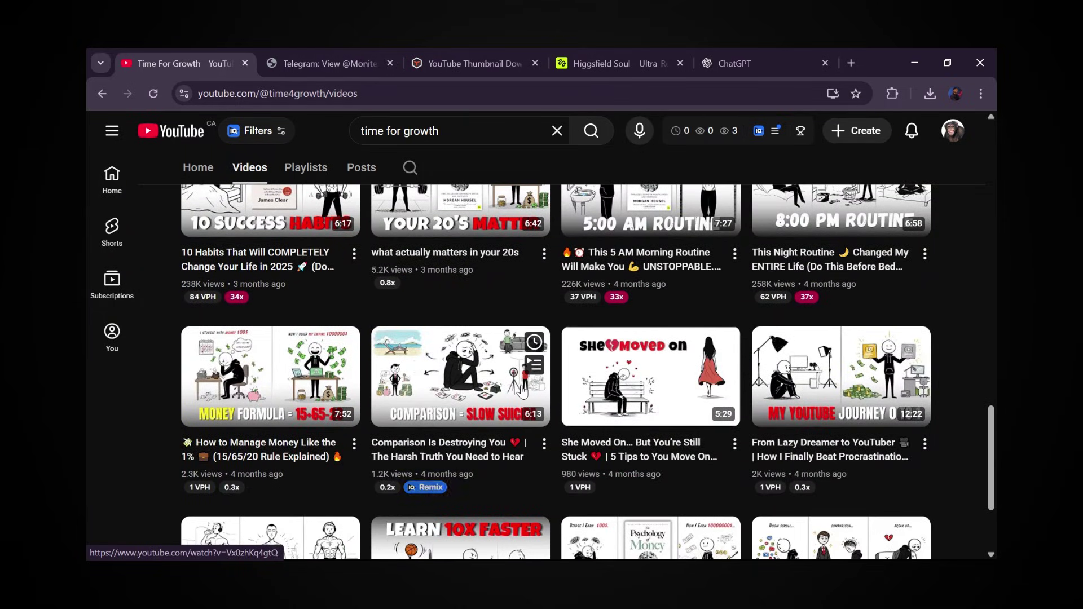
scroll(486, 400, "up", 7)
scroll(477, 404, "up", 10)
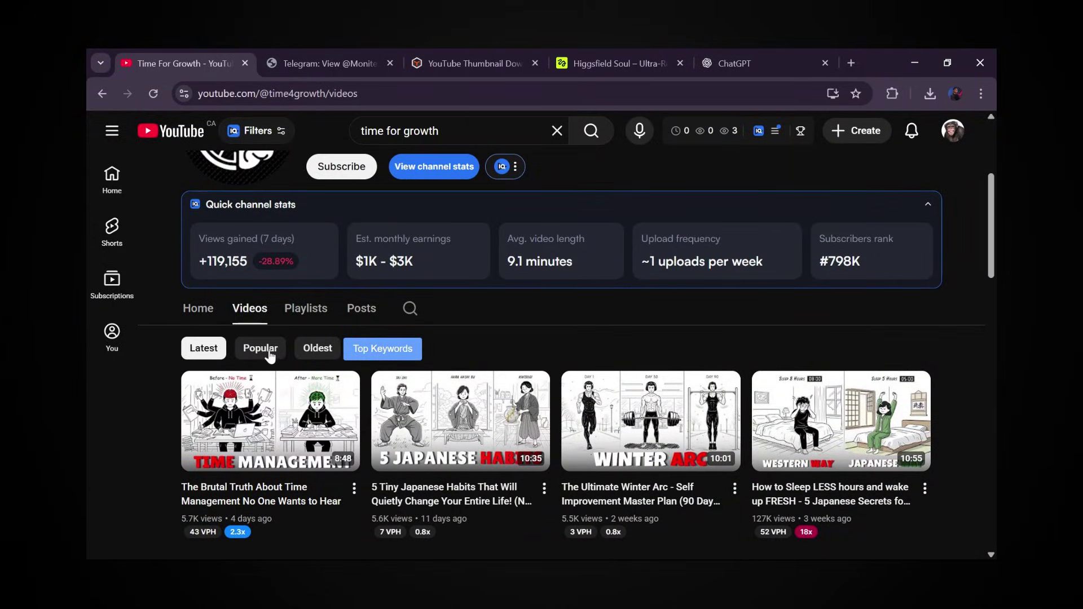
left_click(261, 350)
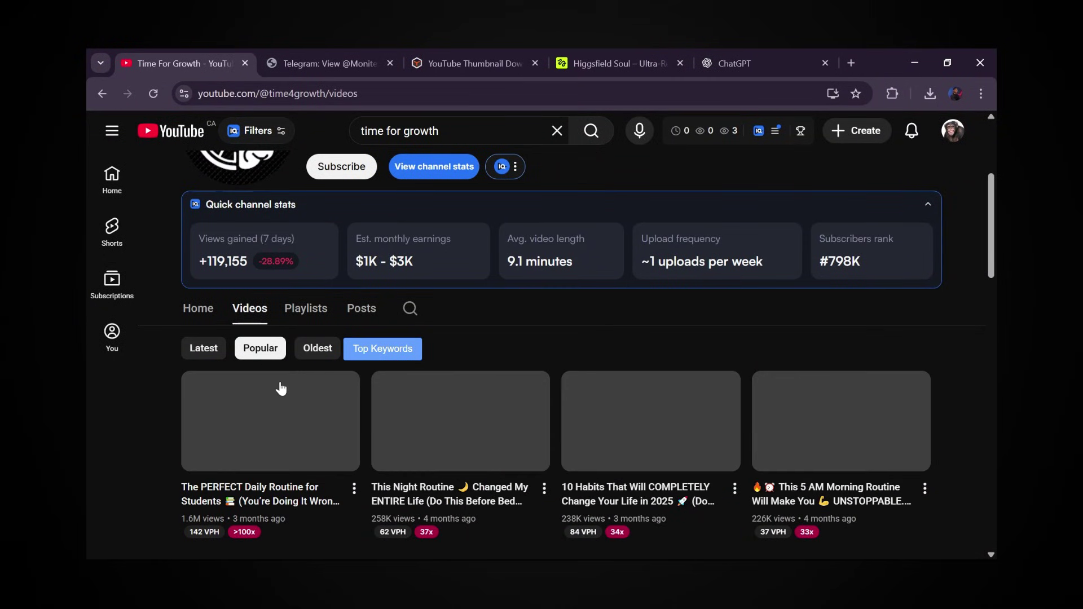
scroll(282, 406, "down", 1)
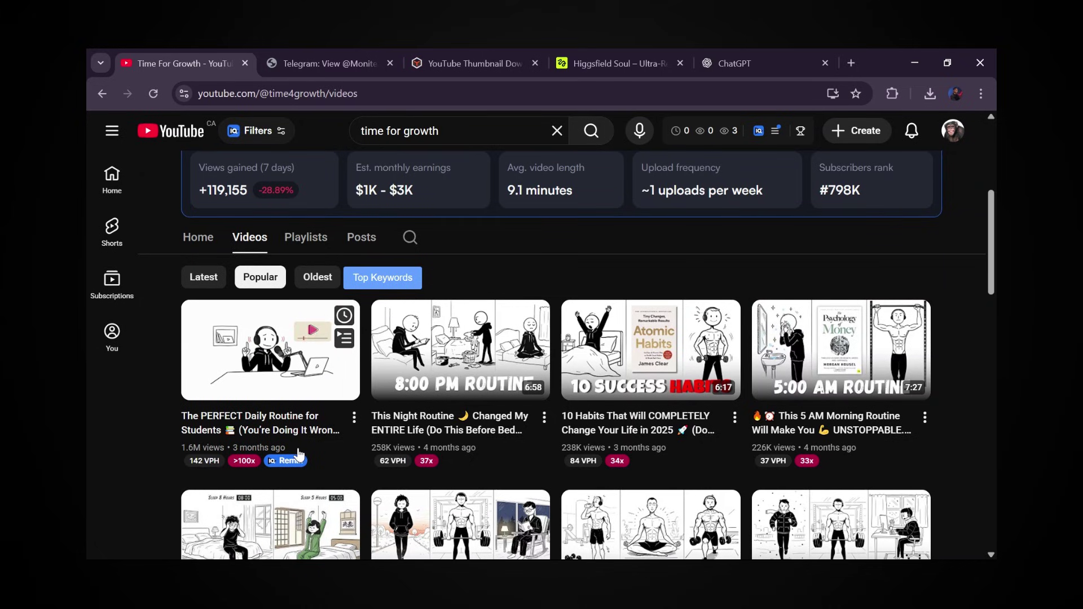
Scroll back up the channel's popular videos list
scroll(400, 340, "up", 2)
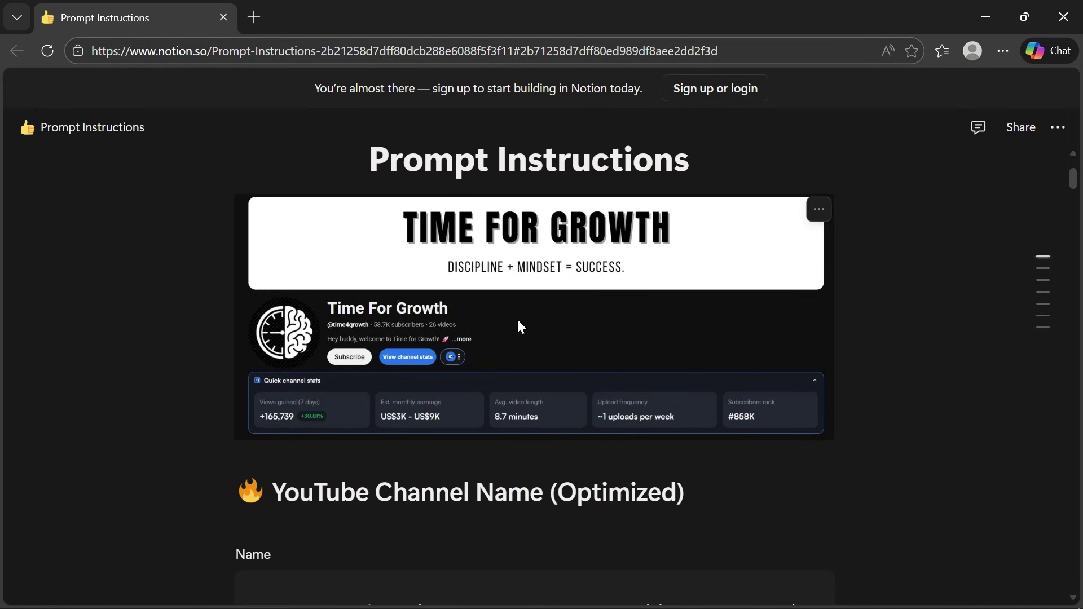
scroll(518, 320, "down", 7)
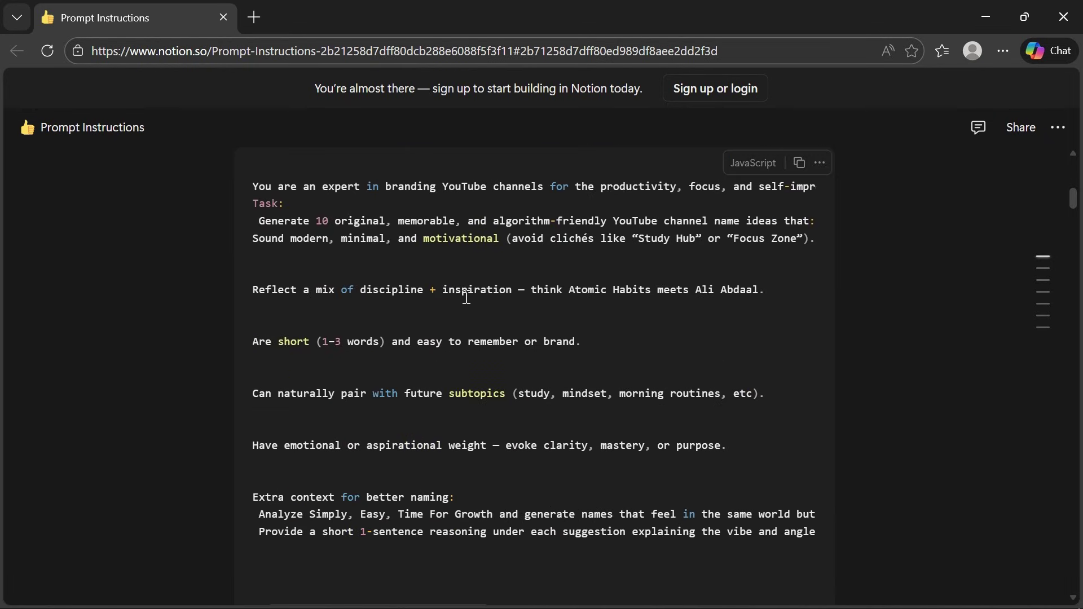
scroll(467, 298, "down", 15)
scroll(471, 367, "down", 15)
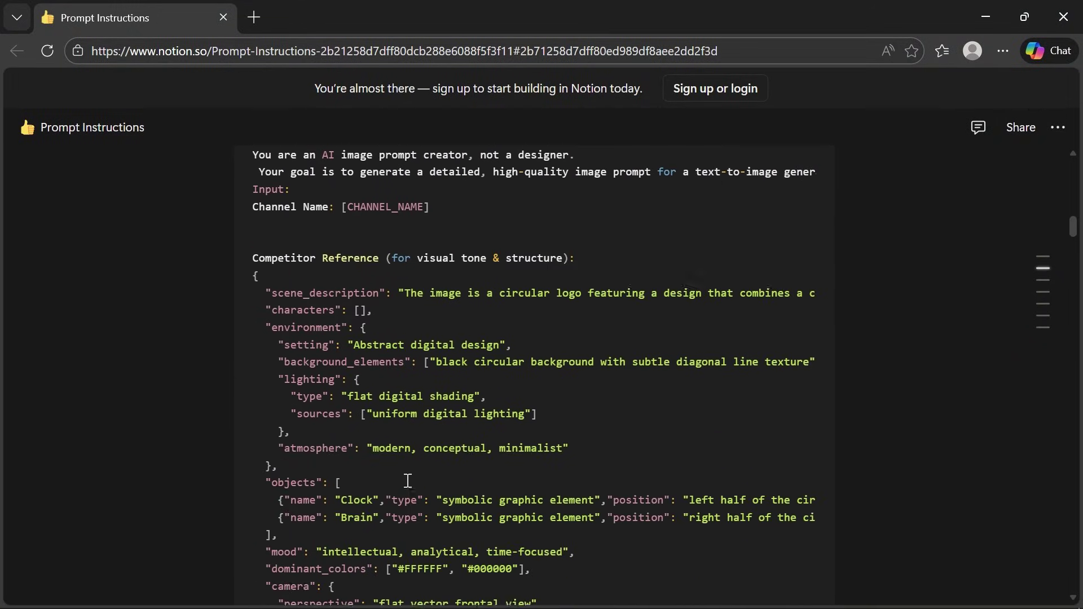
scroll(438, 468, "down", 13)
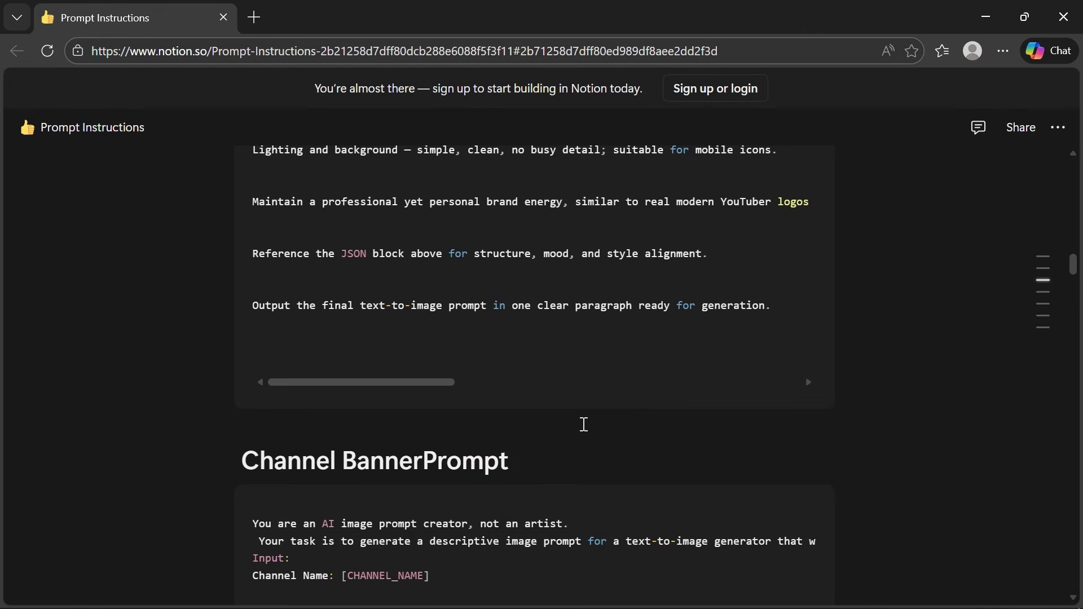
scroll(540, 447, "down", 8)
scroll(610, 359, "up", 12)
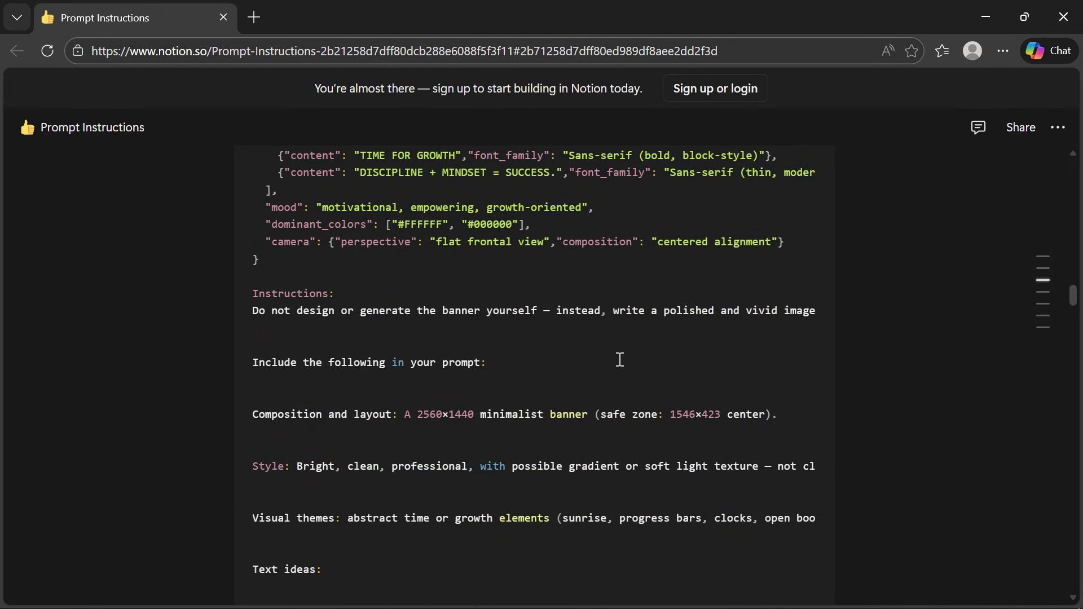
scroll(610, 360, "up", 20)
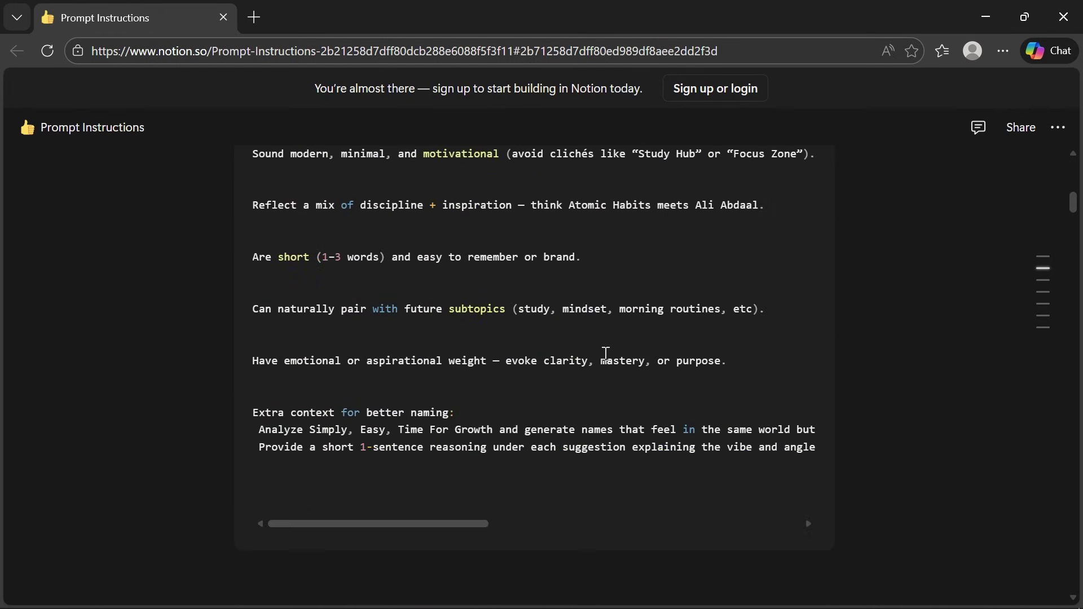
scroll(474, 434, "down", 4)
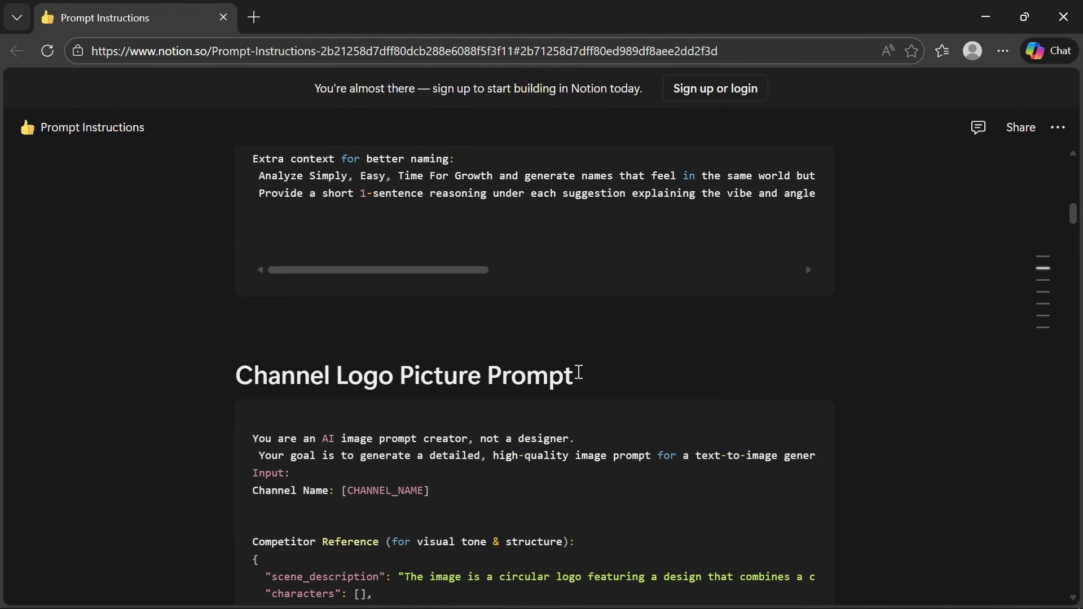
left_click_drag(579, 372, 223, 376)
scroll(423, 375, "up", 11)
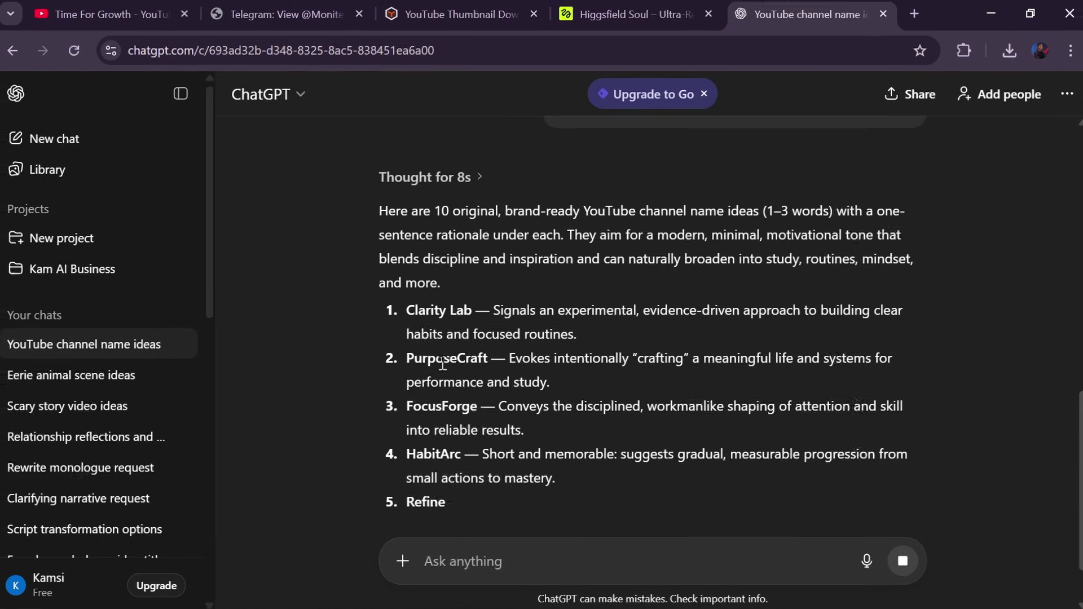
scroll(486, 376, "down", 5)
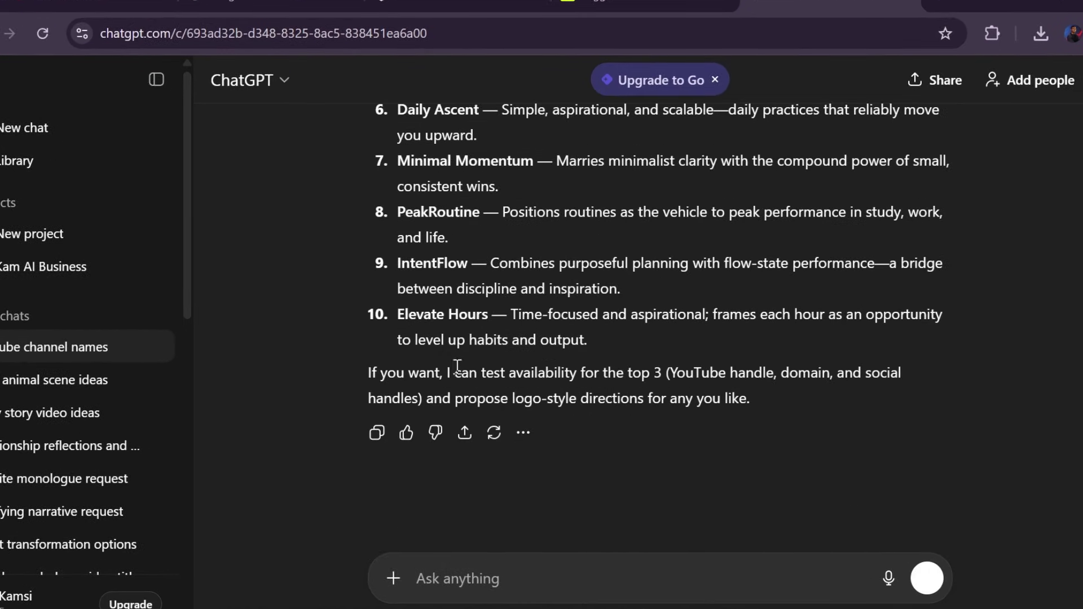
scroll(530, 357, "up", 10)
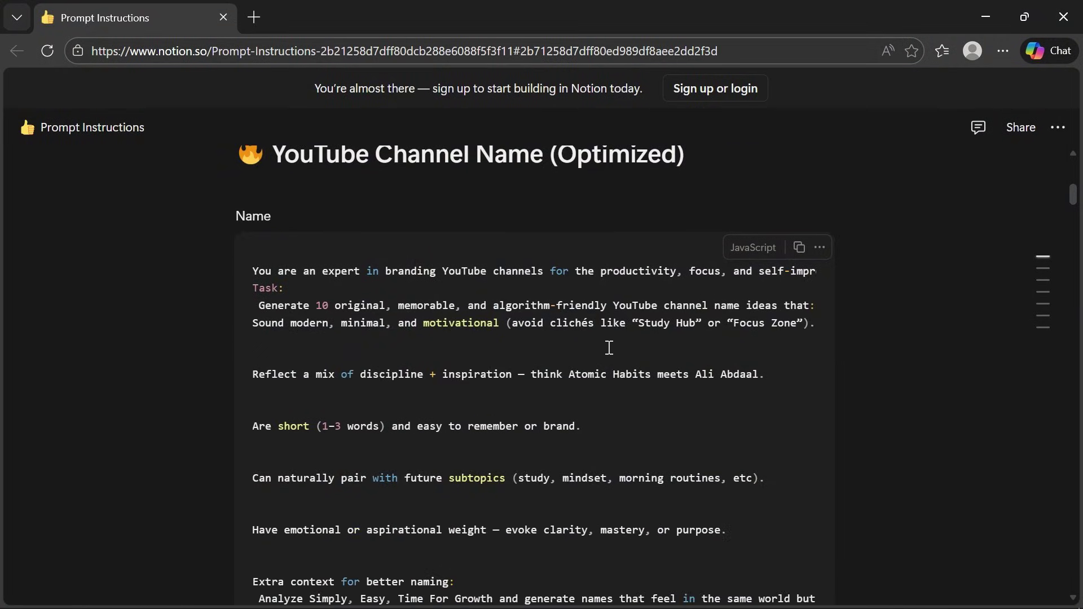
Send the channel-naming prompt and review the ten names, from Clarity Lab to Elevate Hours
right_click(451, 322)
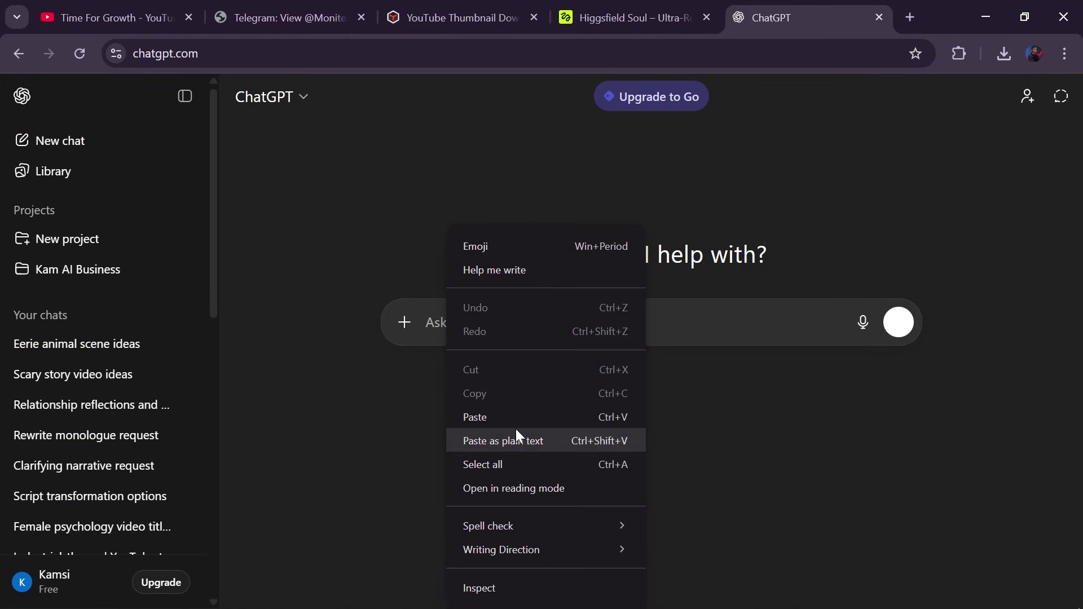
left_click(515, 426)
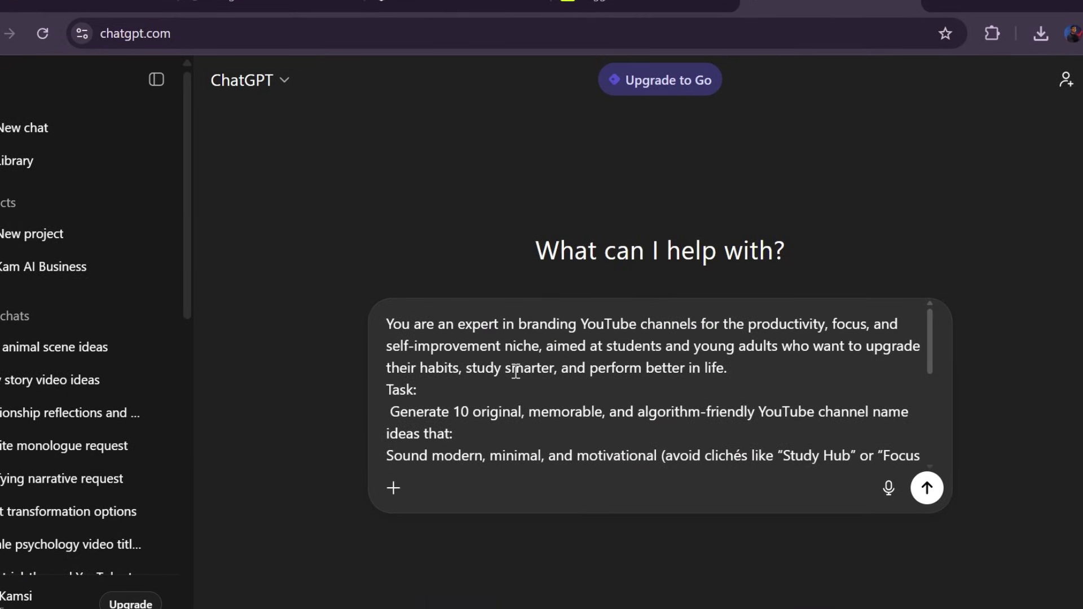
key("Return")
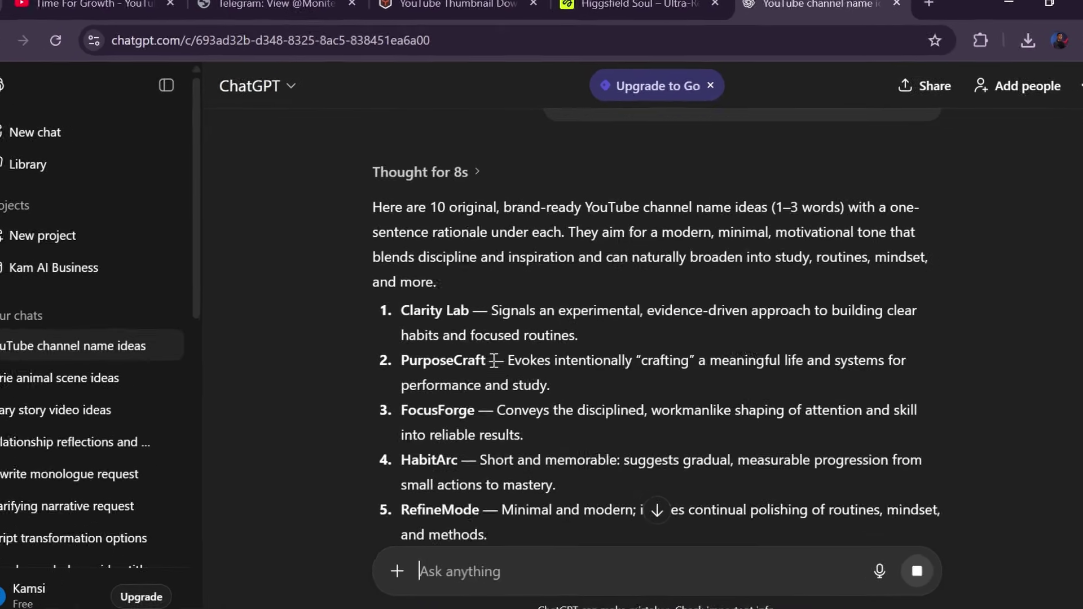
scroll(495, 360, "down", 5)
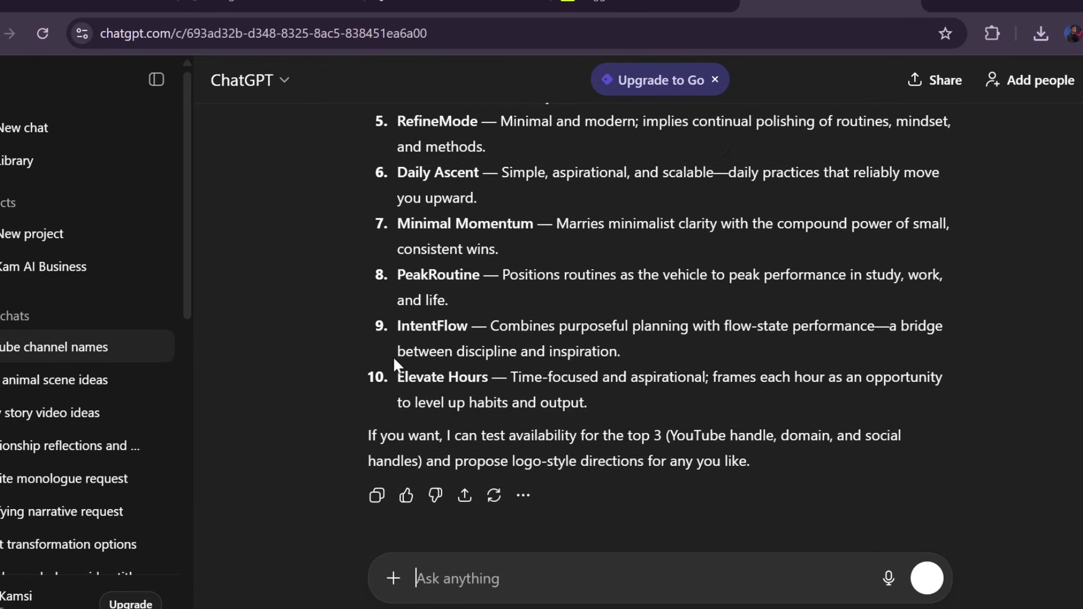
scroll(534, 333, "up", 6)
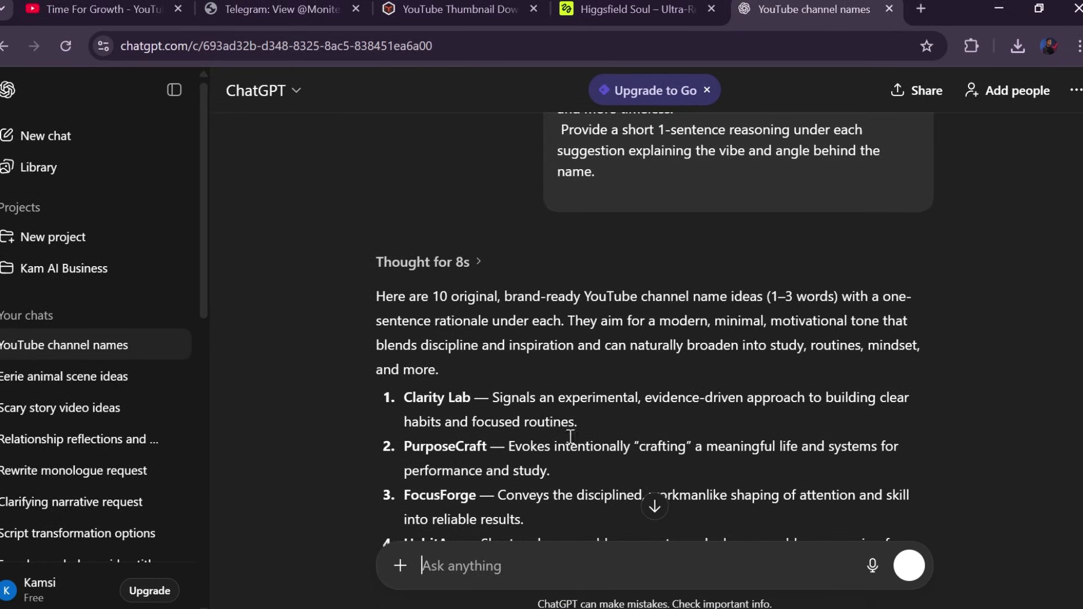
left_click_drag(475, 399, 419, 406)
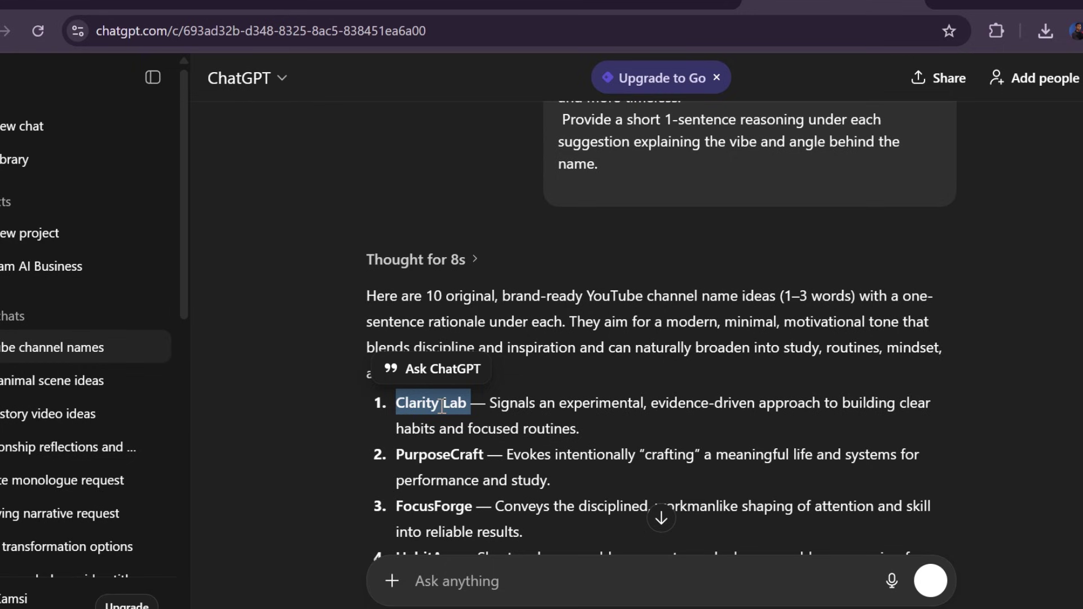
Send the HabitArc profile-picture prompt from Notion to ChatGPT
mouse_move(402, 608)
left_click(404, 555)
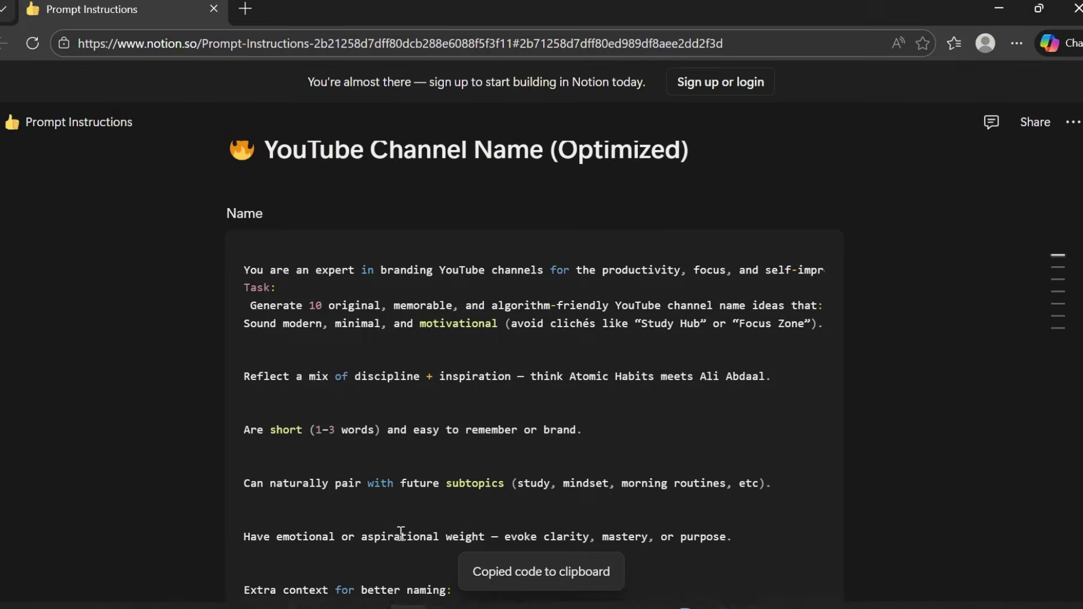
scroll(401, 533, "down", 10)
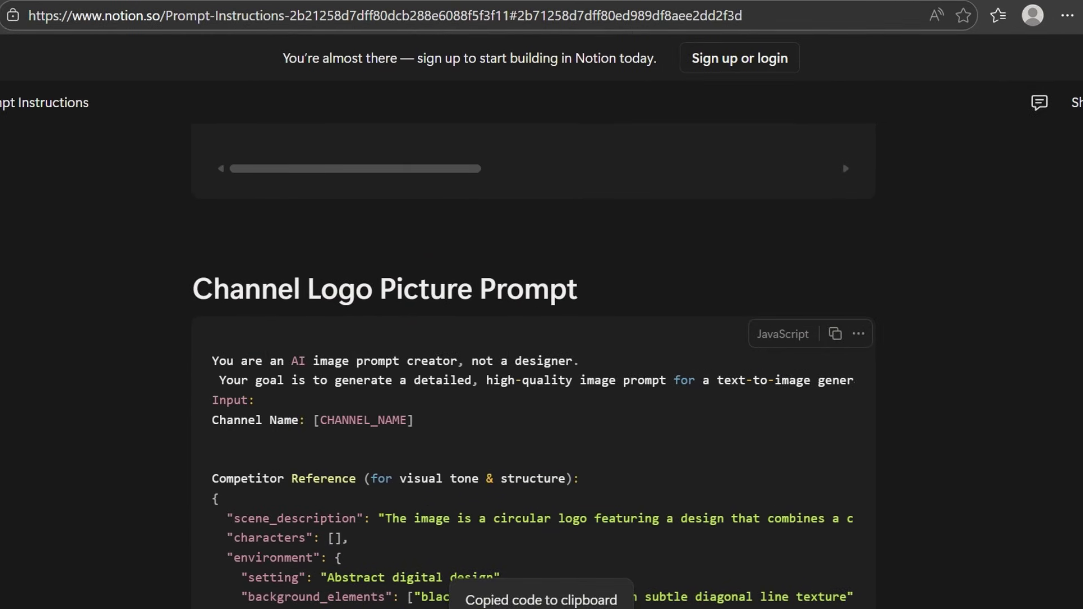
left_click(642, 584)
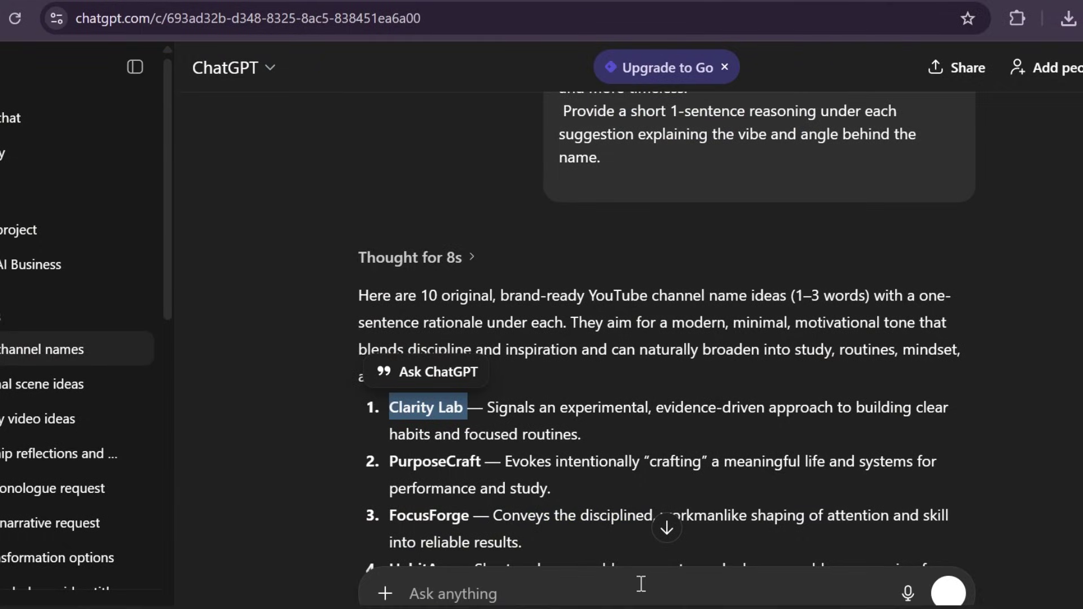
right_click(594, 585)
left_click(632, 360)
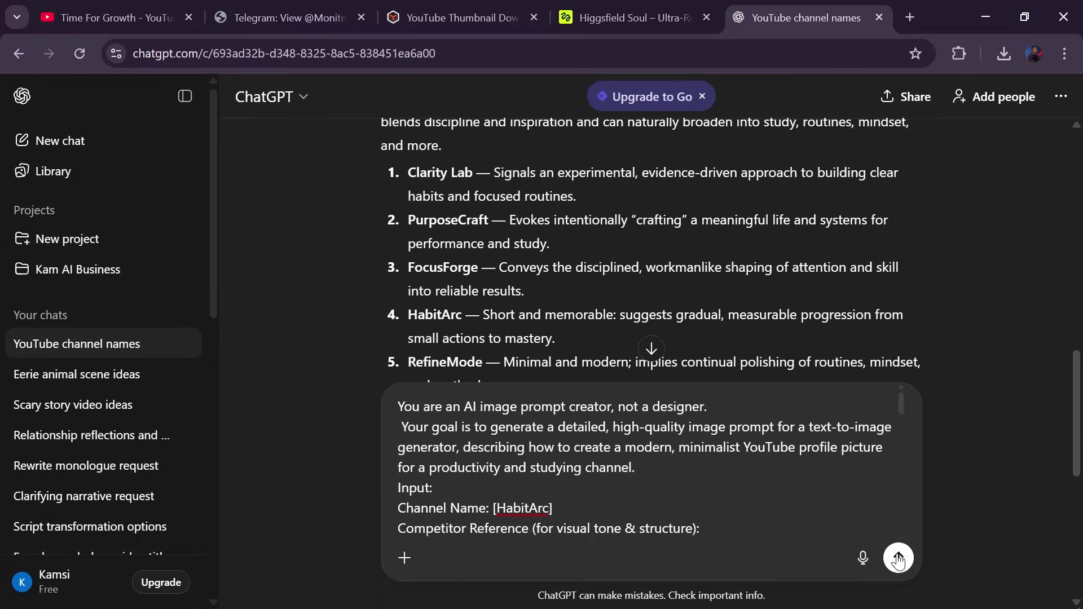
key("Return")
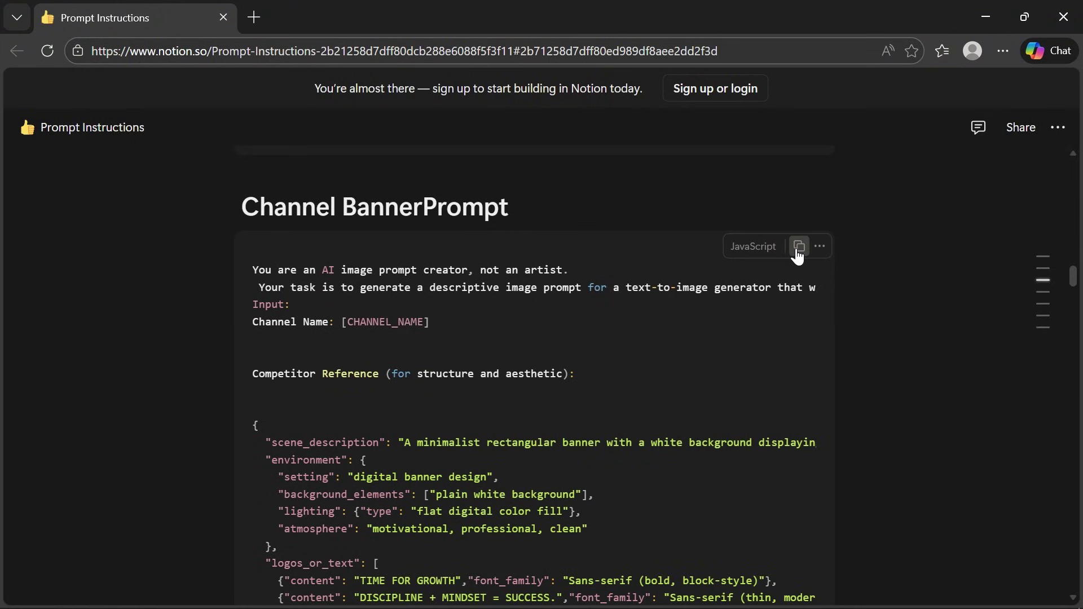
Copy ChatGPT's minimalist circular arc-and-brain logo prompt
left_click(800, 244)
mouse_move(701, 589)
left_click(728, 508)
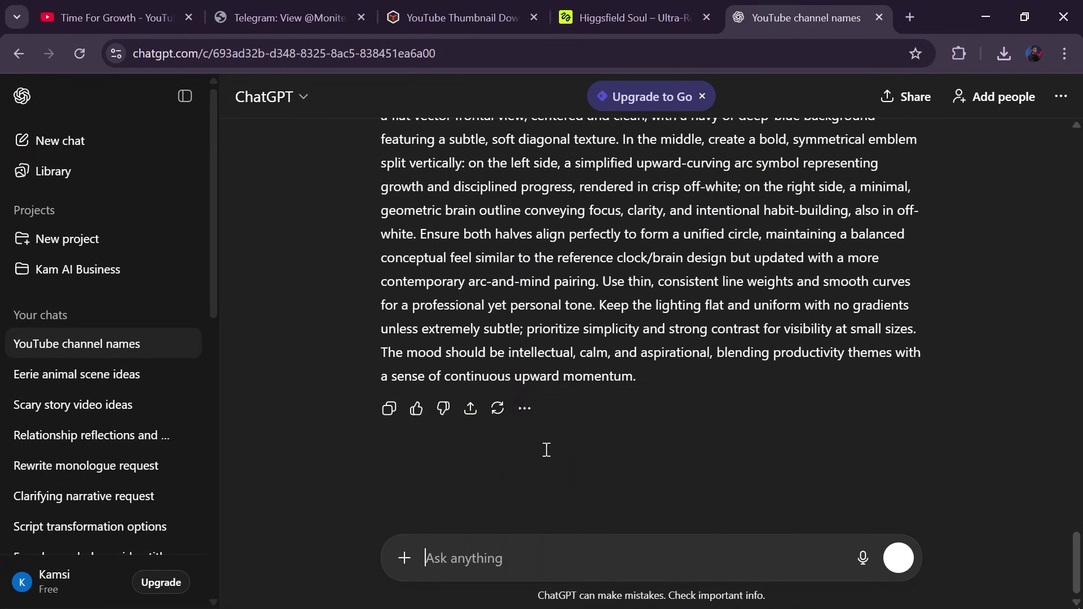
key("ctrl+v")
key("Return")
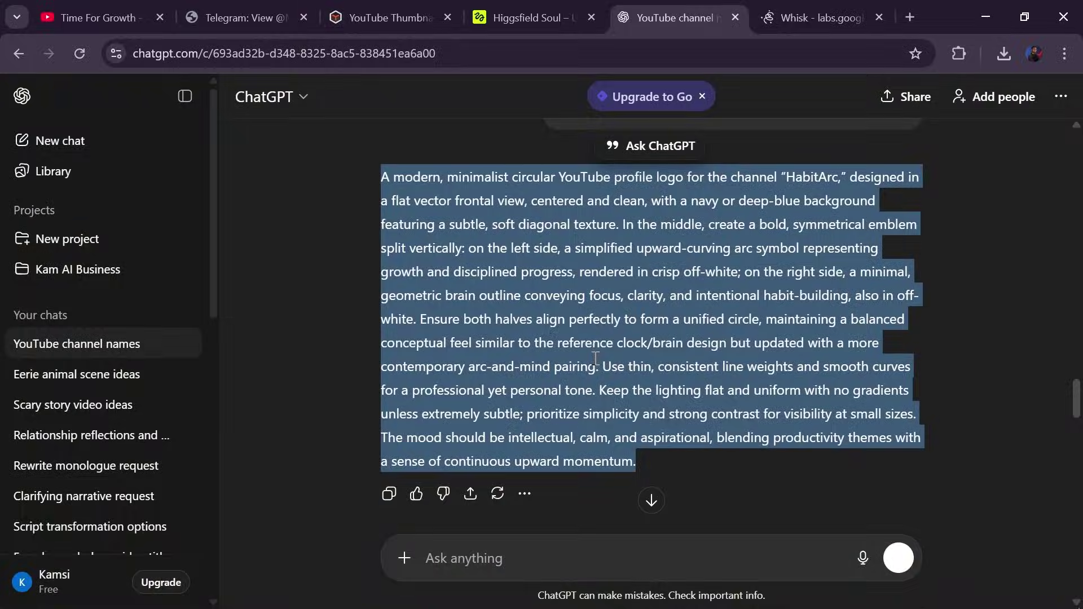
Generate HabitArc logo images in Whisk from the pasted logo prompt
left_click(779, 17)
type("A modern, minimalist circular YouTube profile logo for the channel \"HabitArc,\" designed in a flat vector frontal view, centered and clean, with a navy or deep-blue background featuring a subtle, soft diagonal texture. In the middle, create a bold, symmetrical emblem split vertically: on the left side, a simplified upward-curving arc symbol representing growth and disciplined progress, rendered in crisp off-white; on the right side, a minimal, geometric brain outline conveying focus, clarity, and intentional habit-building, also in off-white. Ensure both halves align perfectly to form a unified circle, maintaining a balanced conceptual feel similar to the reference clock/brain design but updated with a more contemporary arc-and-mind pairing. Use thin, consistent line weights and smooth curves for a professional yet personal tone. Keep the lighting flat and uniform with no gradients unless extremely subtle; prioritize simplicity and strong contrast for visibility at small sizes. The mood should be intellectual, calm, and aspirational, blending productivity themes with a sense of continuous upward momentum.")
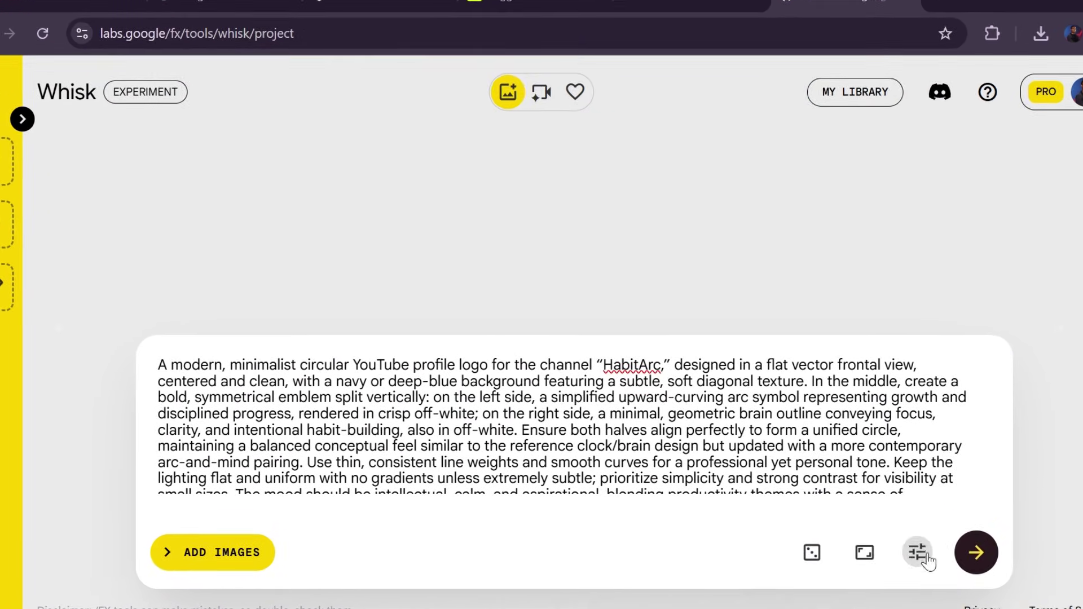
left_click(865, 551)
left_click(785, 480)
left_click(976, 553)
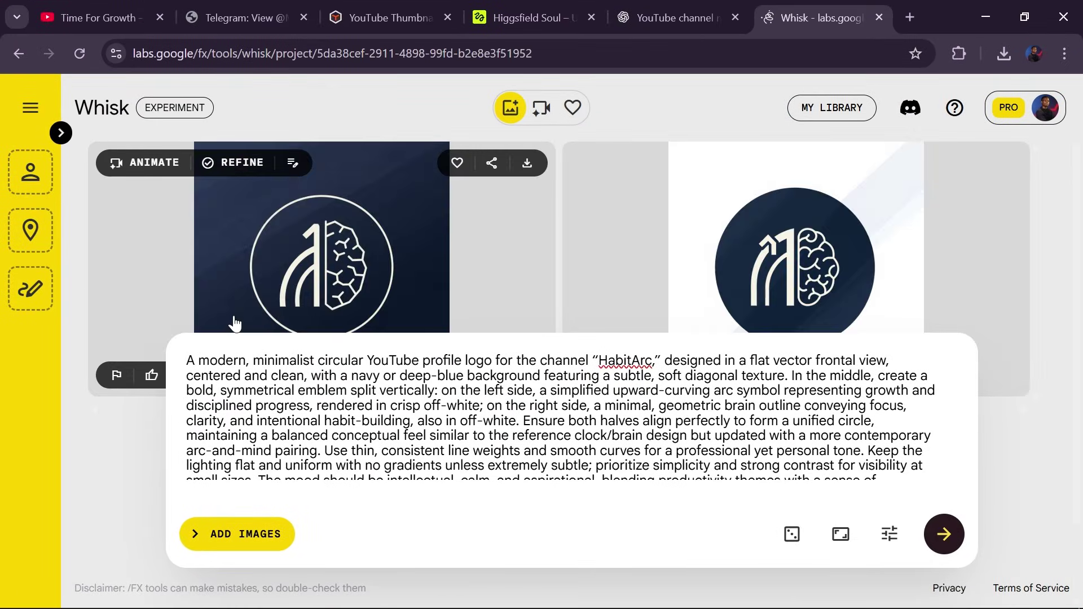
Replace it with the banner prompt and generate Landscape 16:9 banner images
key("ctrl+a")
key("BackSpace")
right_click(331, 387)
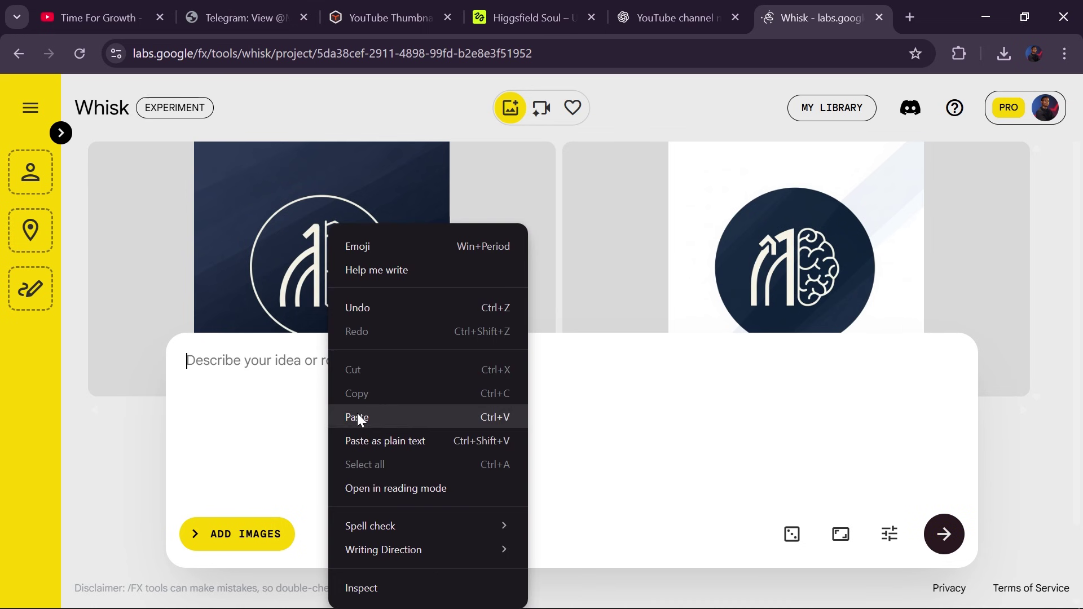
left_click(344, 414)
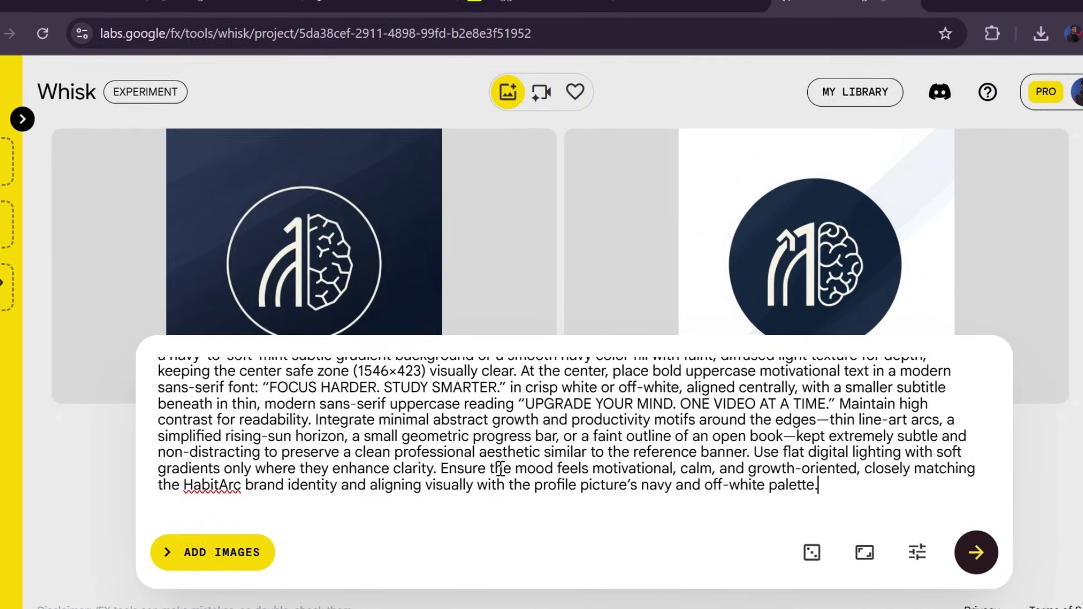
left_click(865, 553)
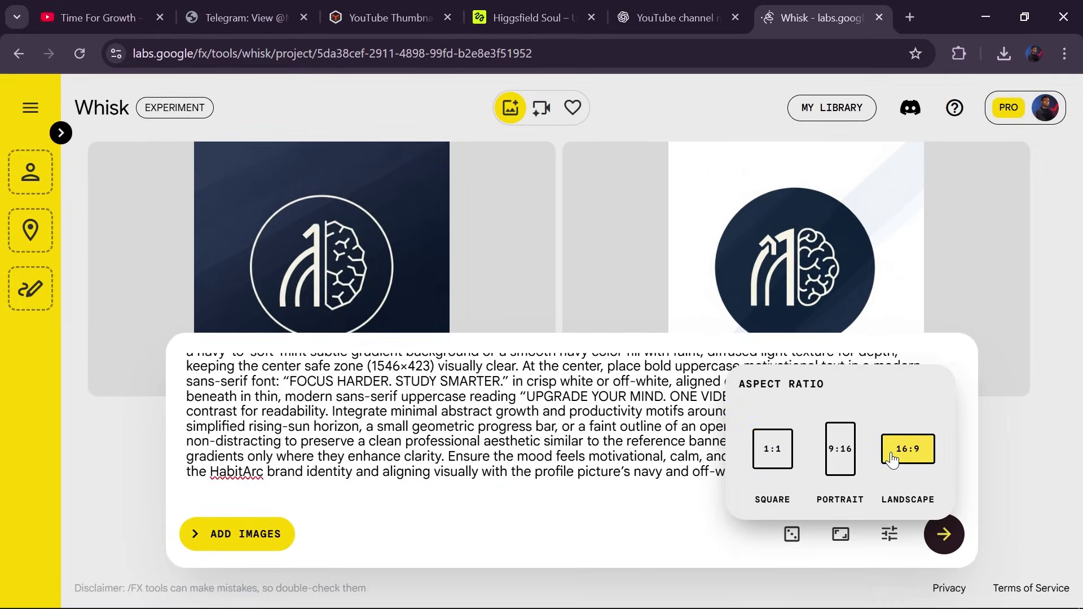
left_click(891, 460)
left_click(944, 535)
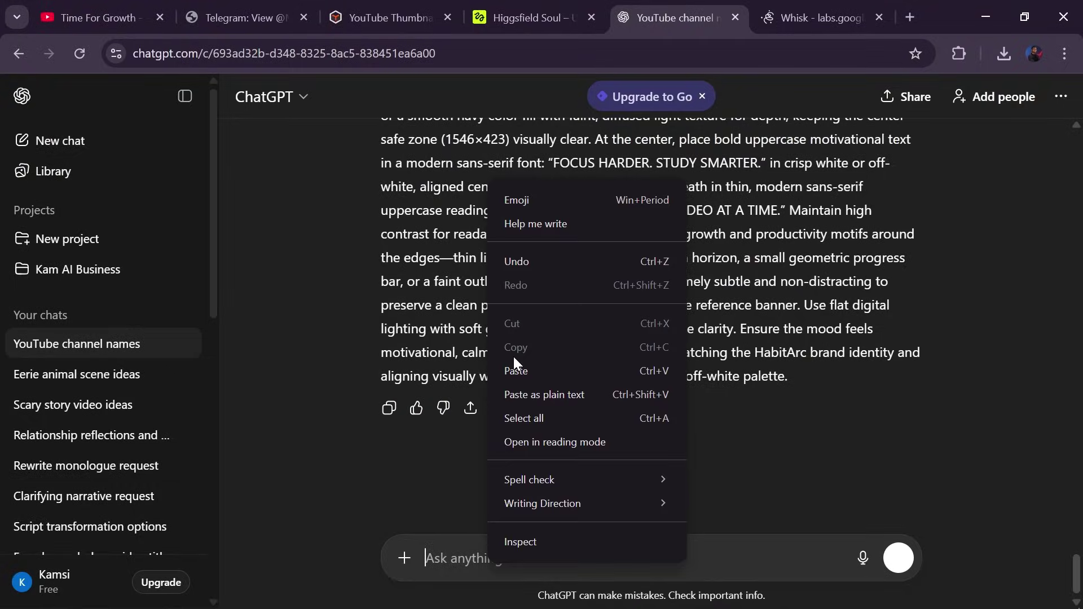
Paste the video-idea prompt, clear [PASTED_TOPICS], and copy the competitor's popular video titles
left_click(513, 356)
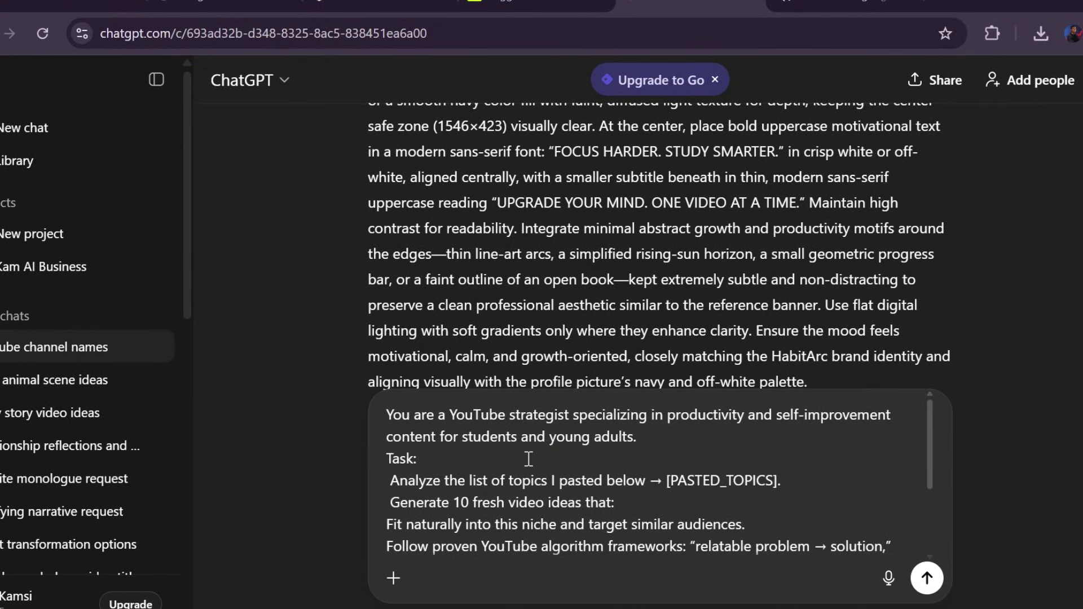
left_click_drag(775, 481, 681, 467)
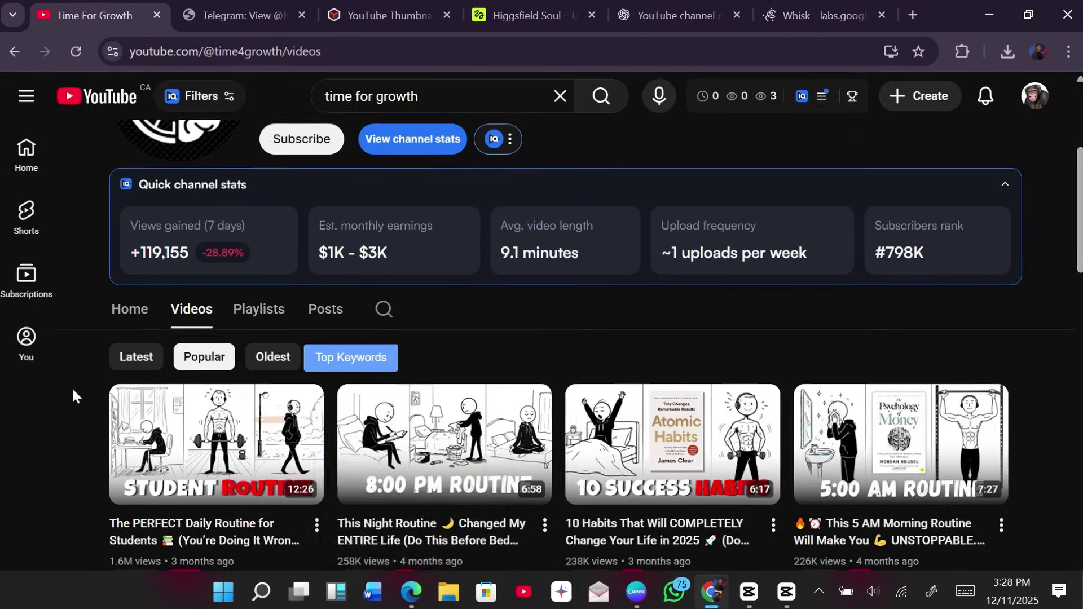
left_click_drag(73, 392, 962, 480)
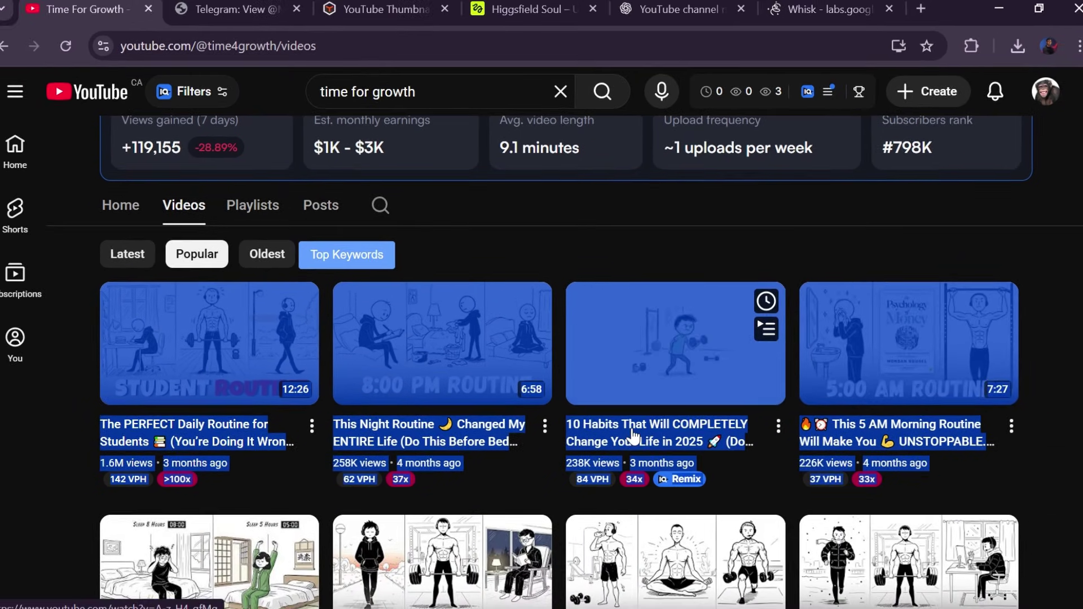
right_click(639, 436)
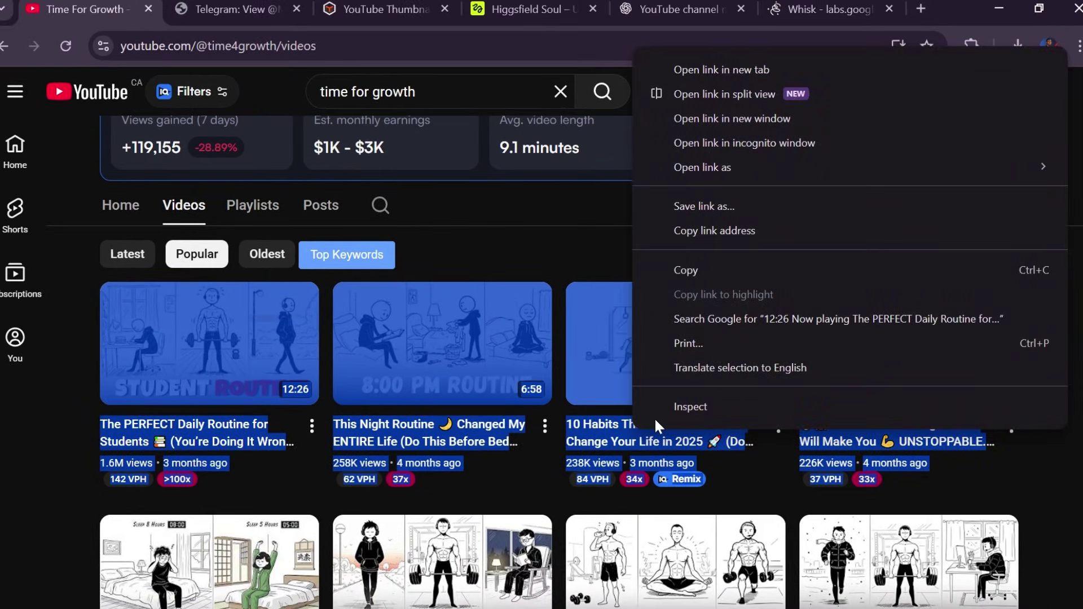
left_click(701, 276)
left_click(677, 9)
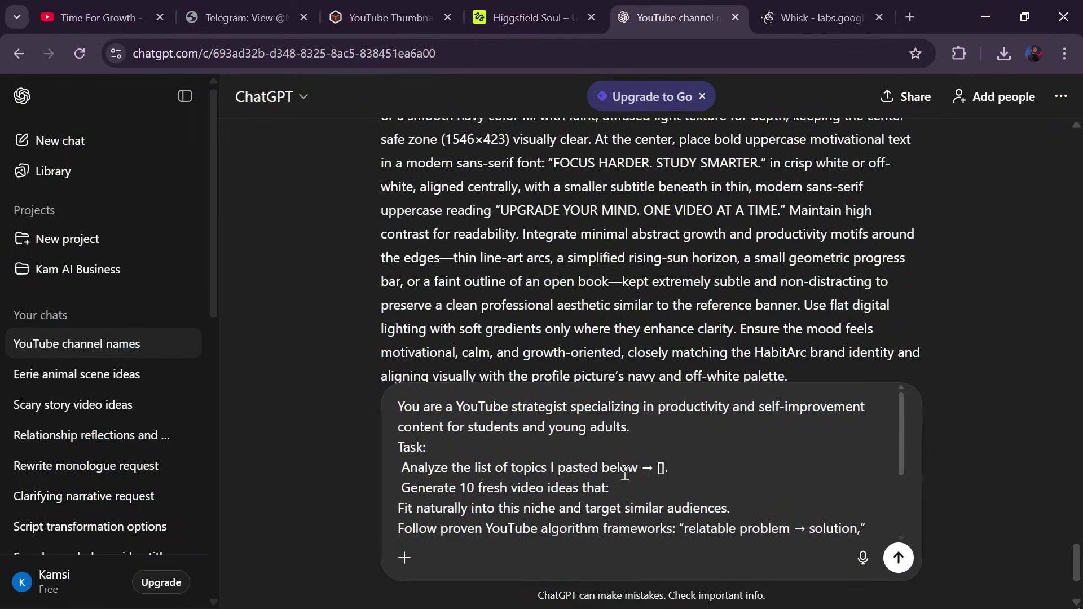
Insert the copied video titles at the placeholder and send, receiving ten productivity video ideas
right_click(665, 476)
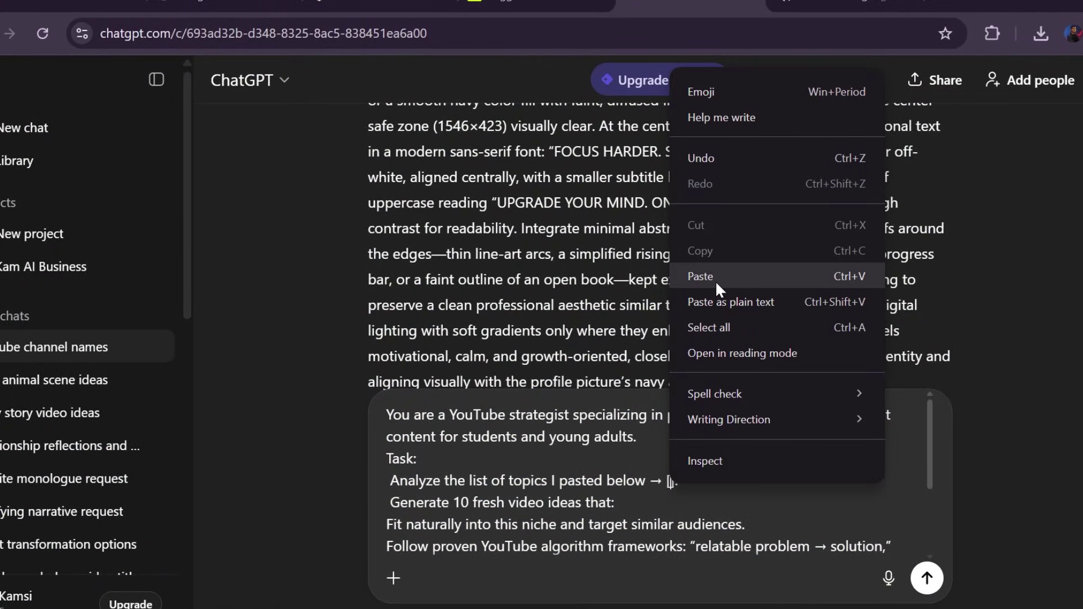
left_click(701, 274)
scroll(560, 503, "down", 5)
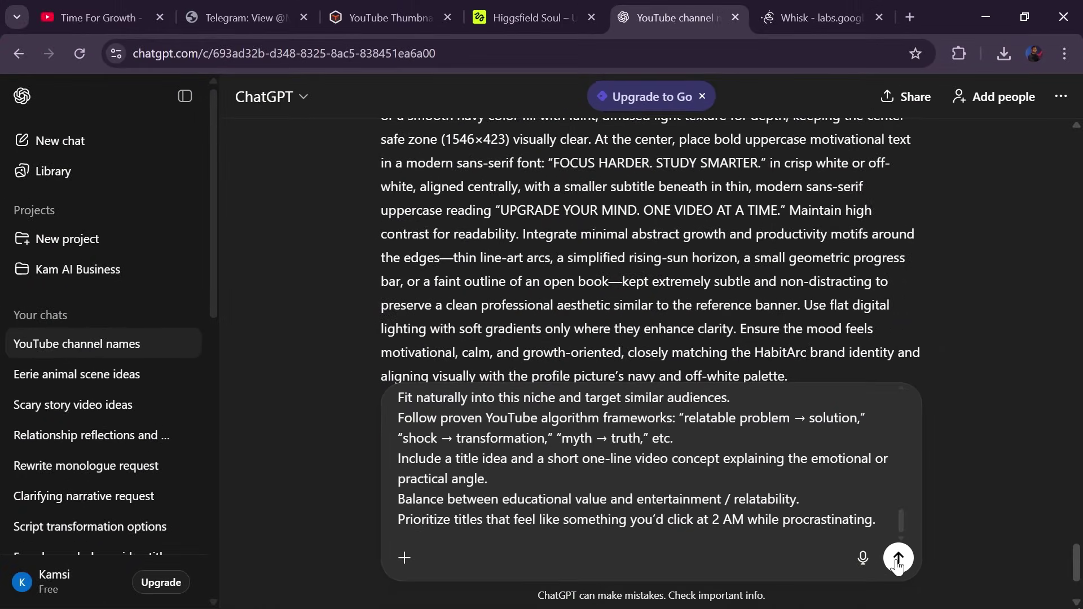
left_click(898, 560)
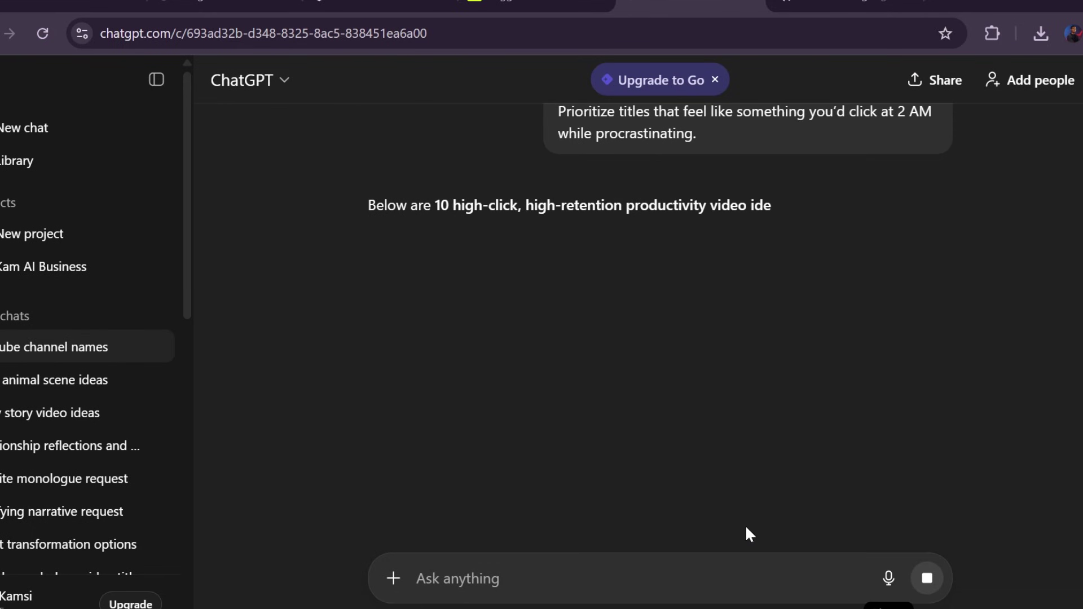
scroll(429, 316, "down", 1)
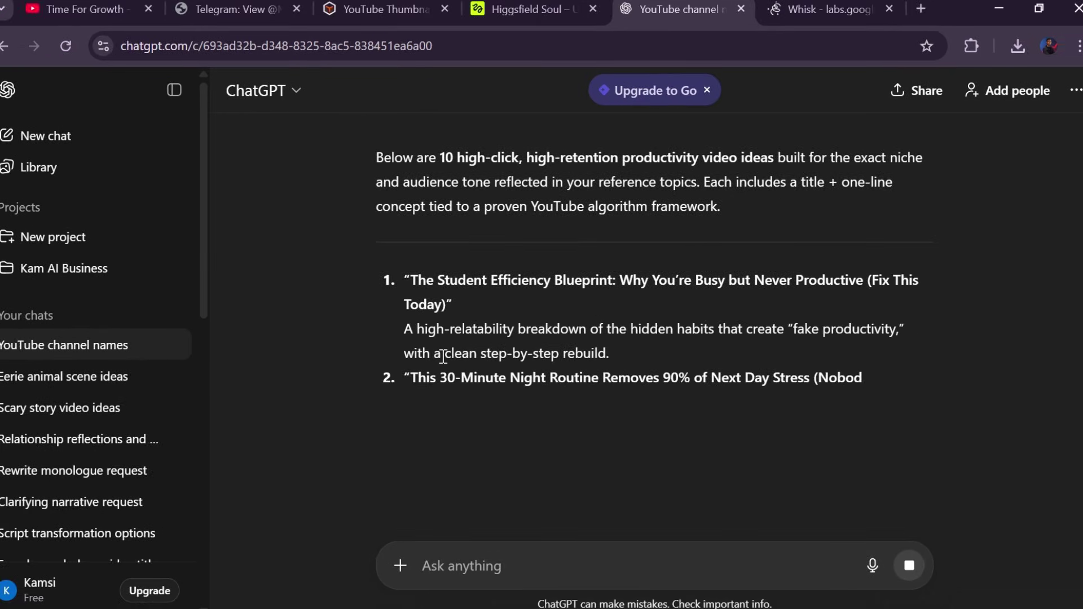
scroll(446, 358, "down", 2)
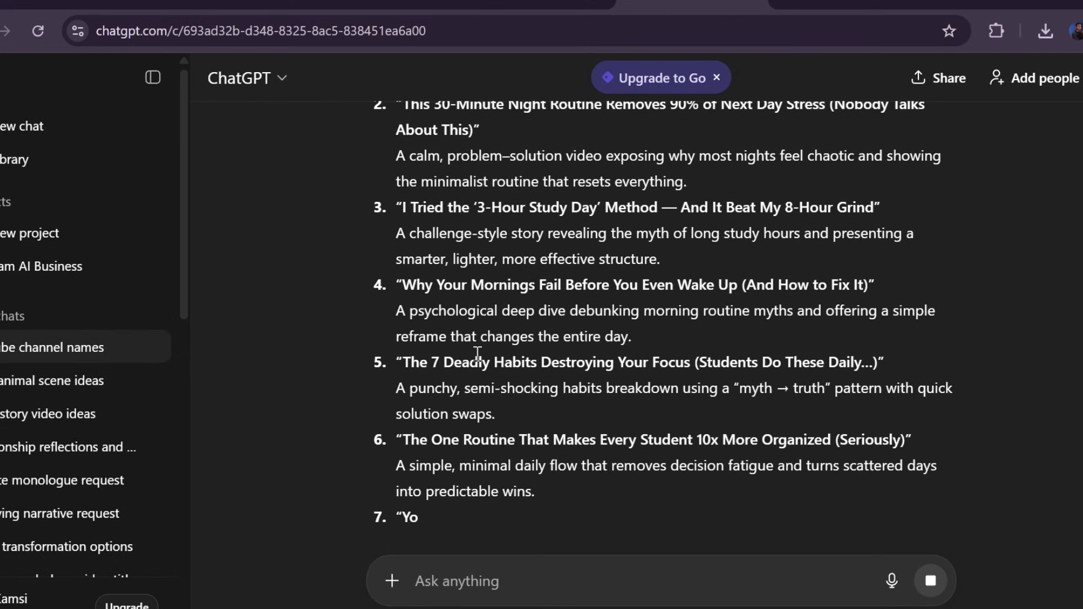
scroll(478, 355, "up", 5)
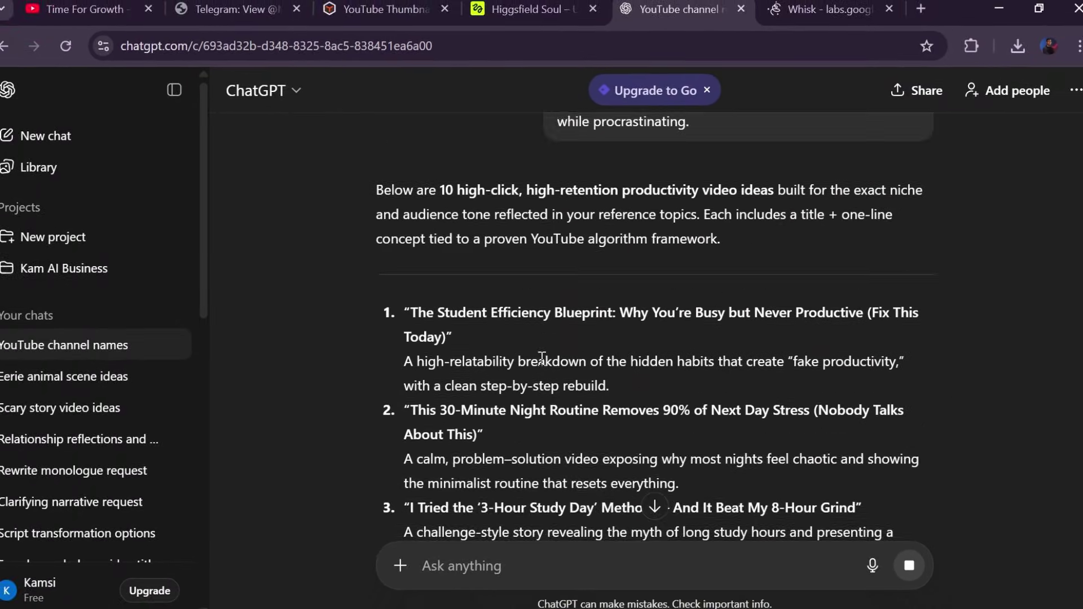
scroll(541, 358, "down", 5)
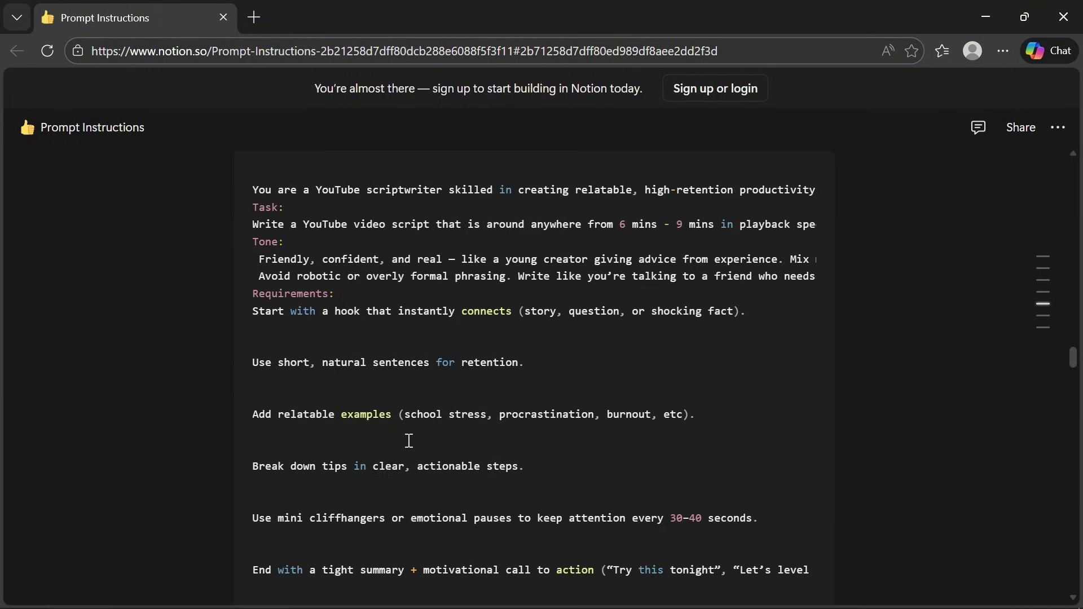
Send the Video Script Prompt for the 'Your Phone Is Ruining Your Brain' video
scroll(556, 437, "up", 4)
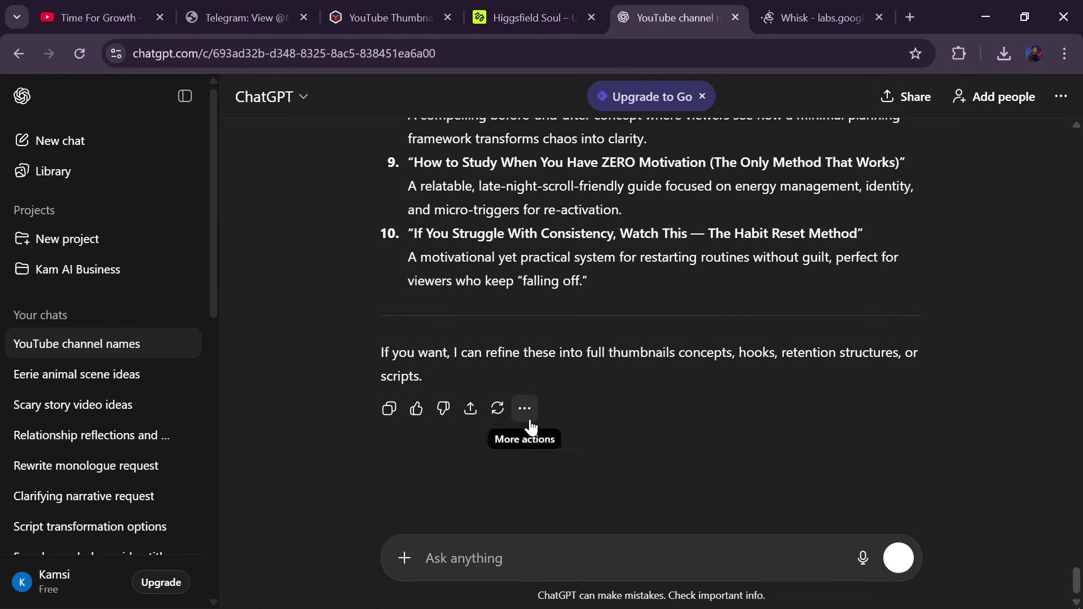
left_click(421, 574)
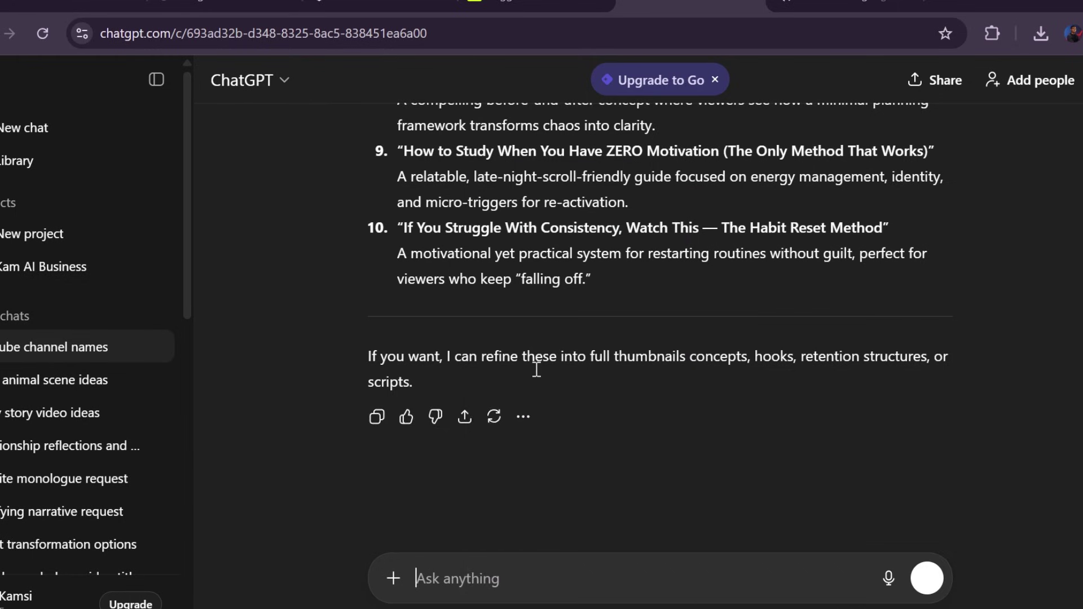
key("ctrl+v")
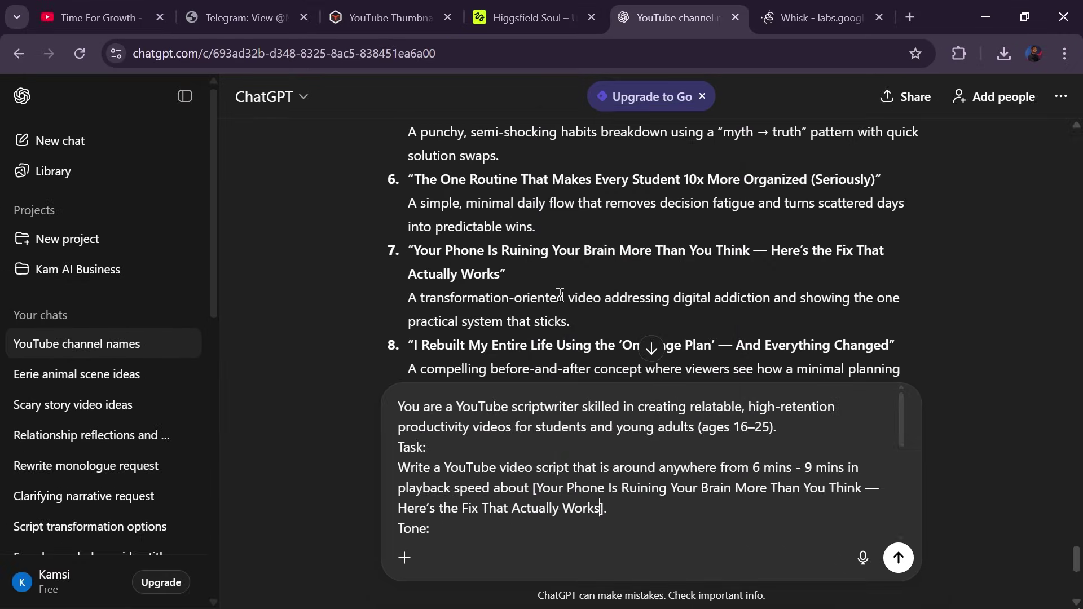
scroll(590, 587, "down", 5)
key("Return")
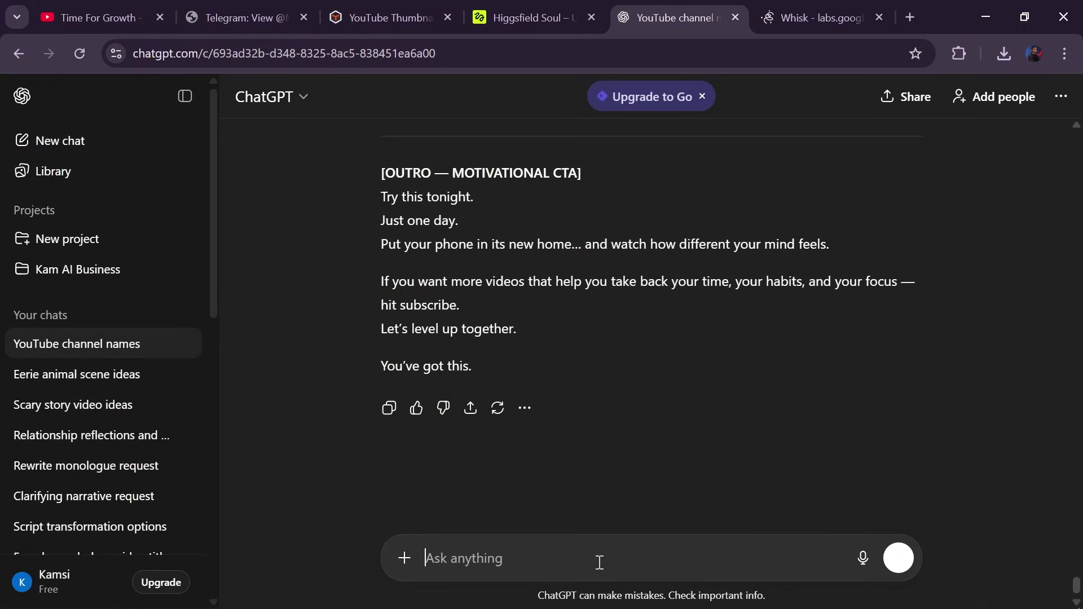
Paste the storyboard prompt, replace [PASTED_SCRIPT] with the copied script, and send it
right_click(600, 561)
left_click(633, 372)
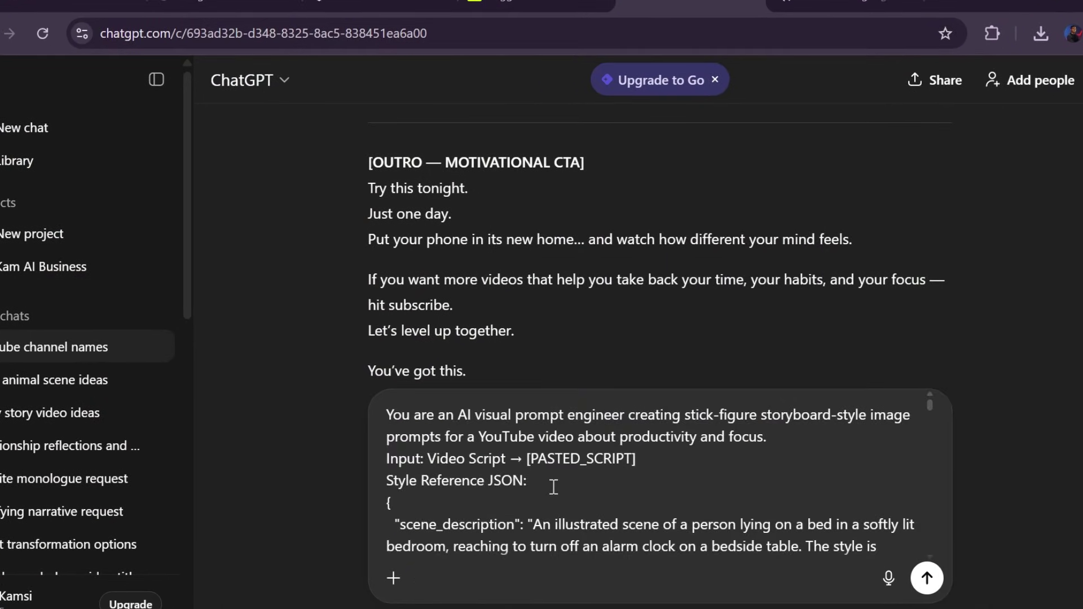
double_click(588, 466)
key("BackSpace")
left_click_drag(464, 204, 398, 84)
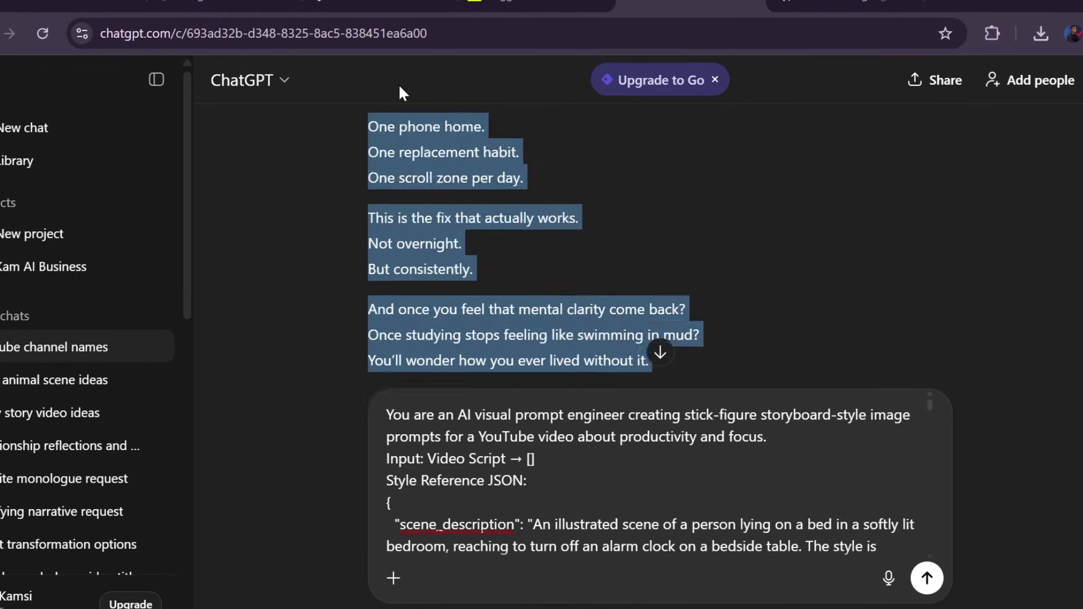
key("ctrl+c")
right_click(531, 459)
left_click(577, 271)
key("Return")
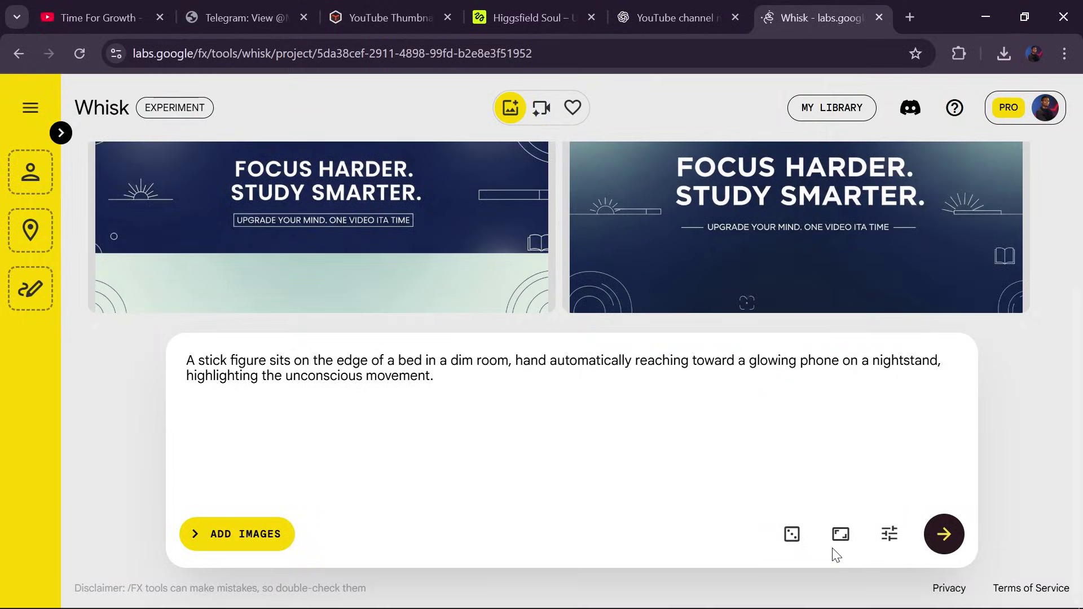
Generate Whisk images for the first scene, then for the 2 AM phone-lit bedroom scene
left_click(840, 532)
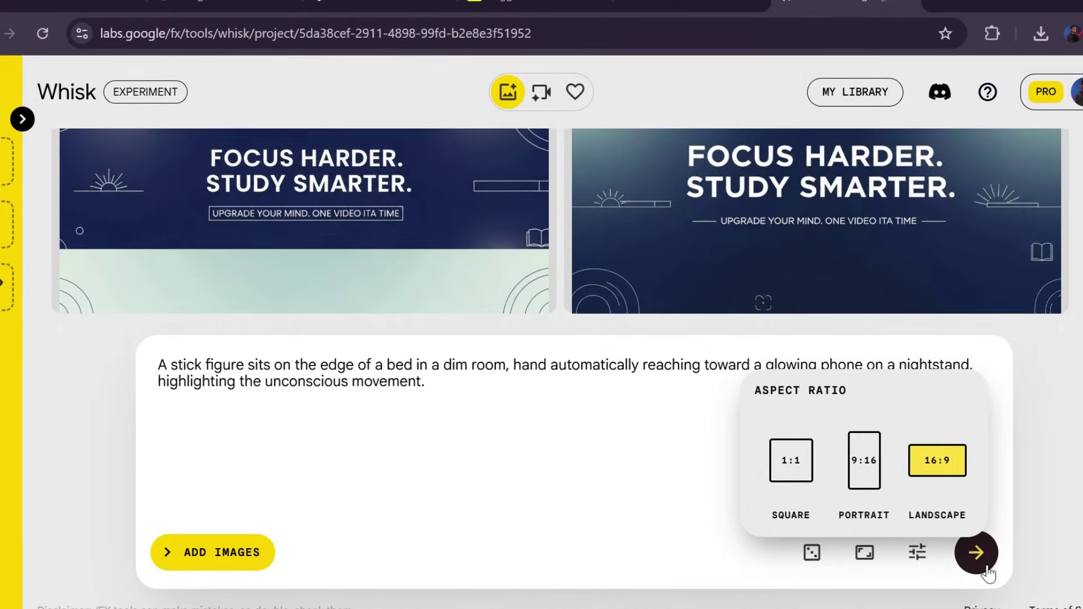
left_click(986, 568)
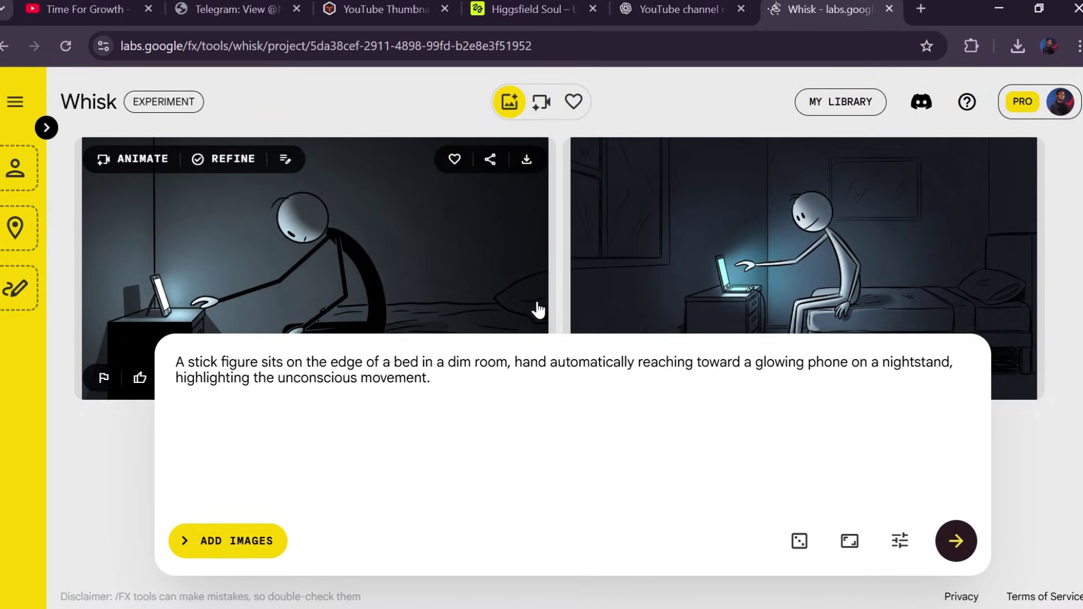
key("ctrl+a")
key("BackSpace")
right_click(215, 389)
left_click(231, 419)
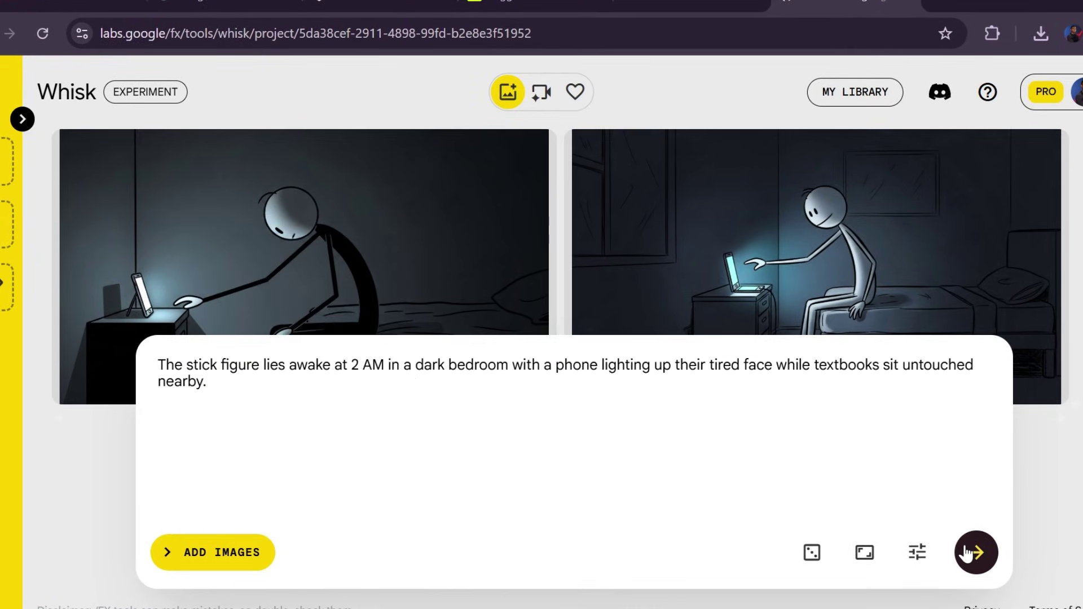
left_click(966, 553)
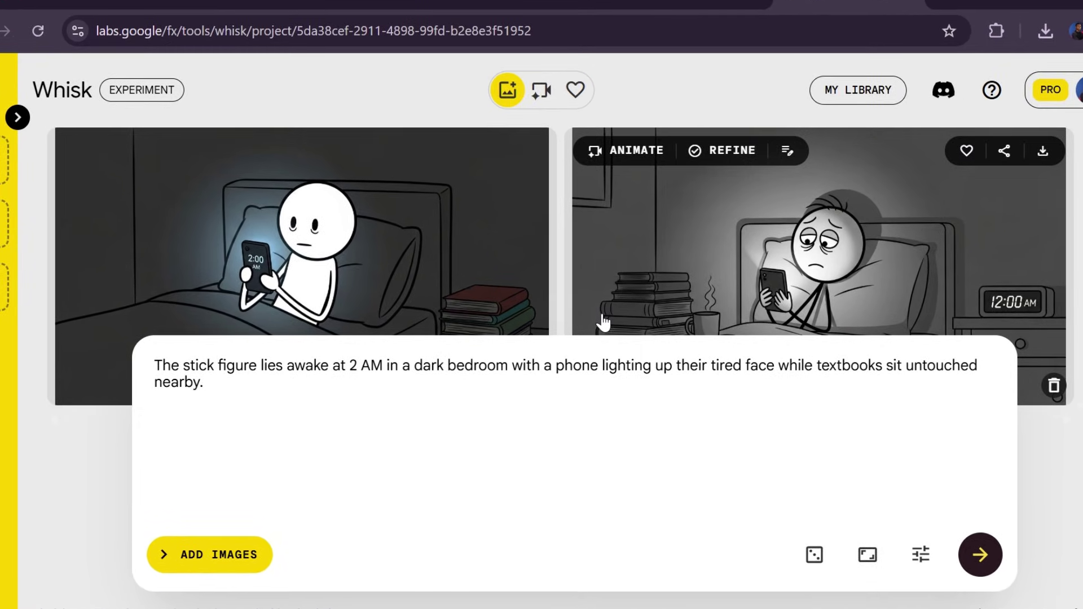
scroll(587, 328, "up", 3)
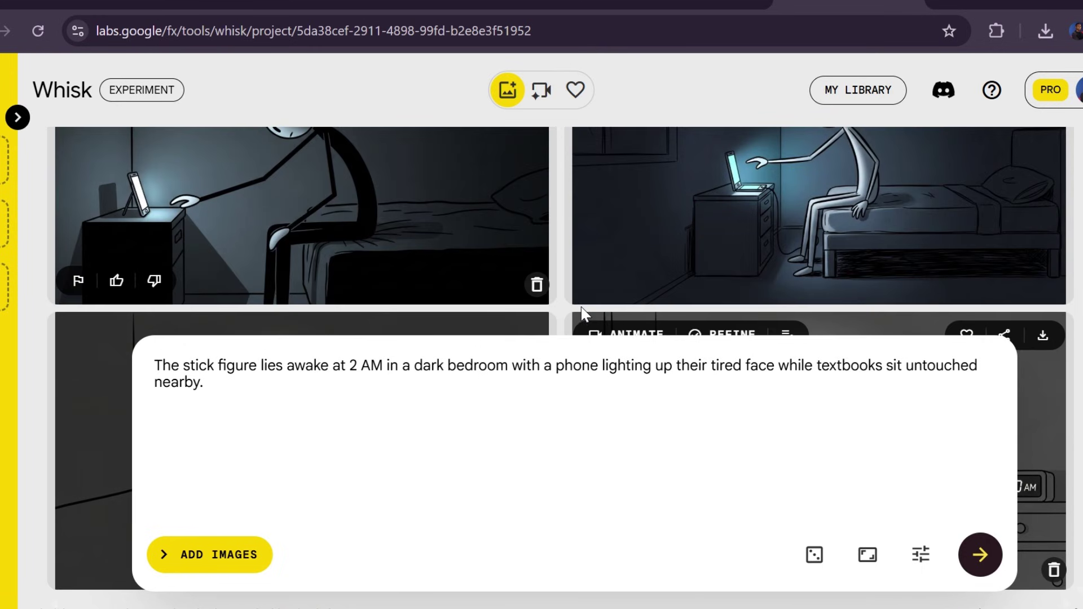
scroll(560, 293, "down", 3)
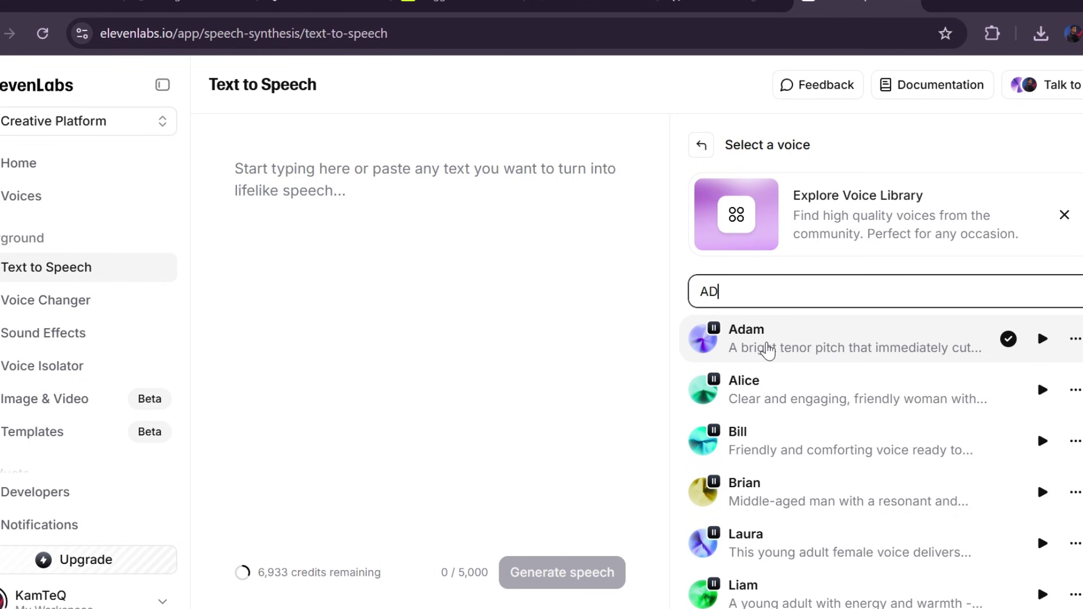
Generate a 5:45 narration of the pasted video script in the Adam voice
left_click(772, 347)
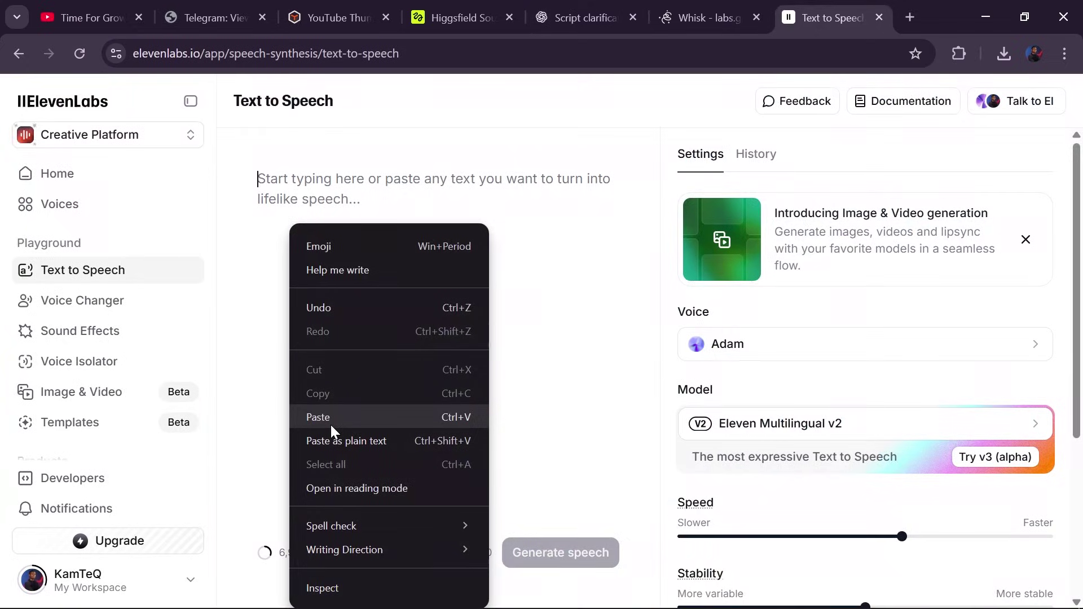
left_click(331, 425)
left_click(559, 573)
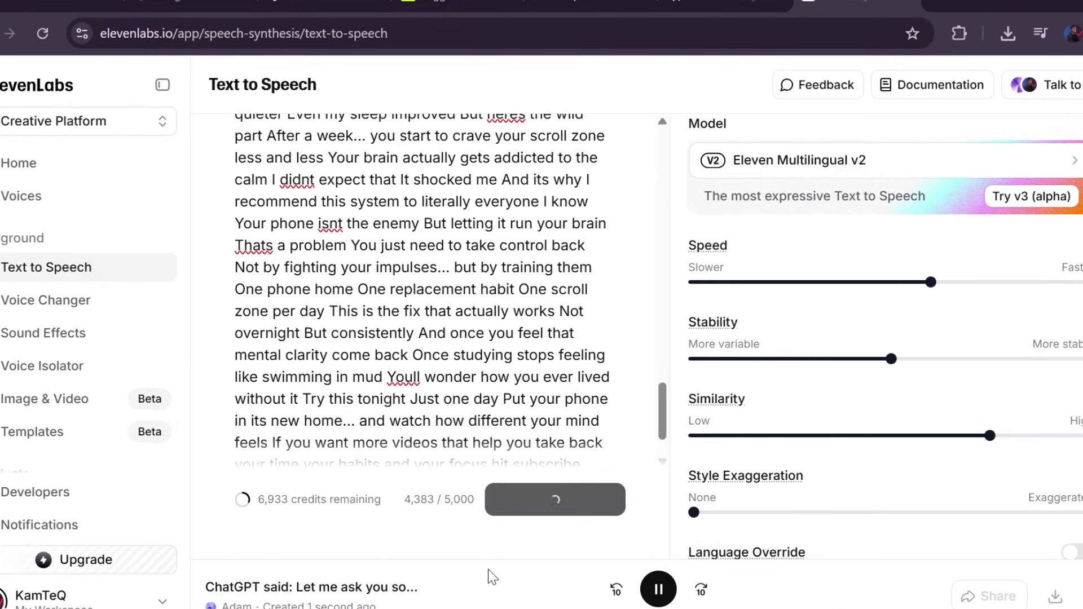
scroll(323, 322, "up", 20)
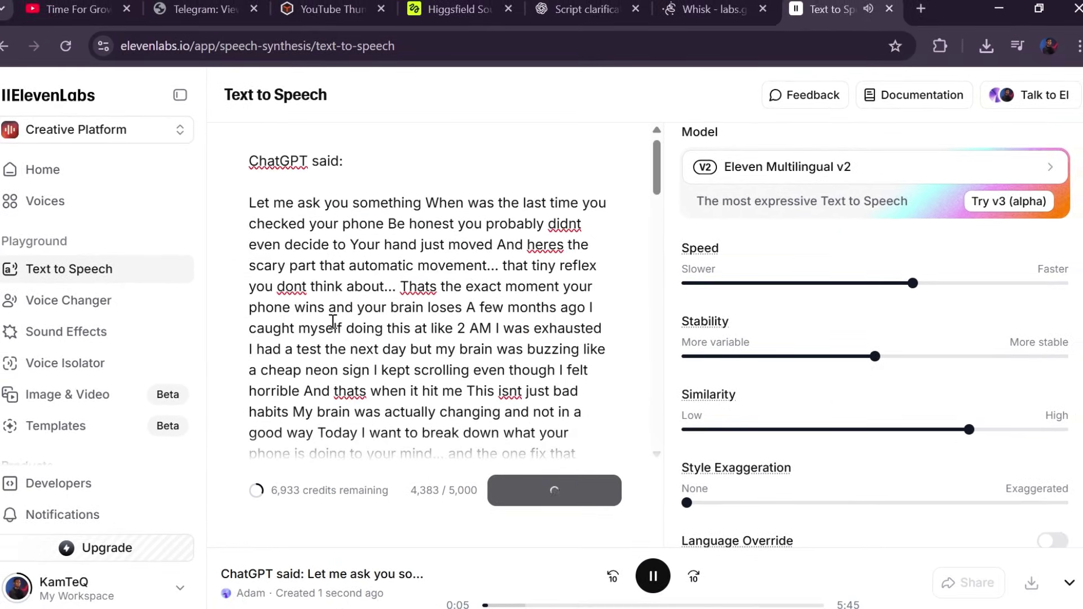
scroll(333, 321, "up", 1)
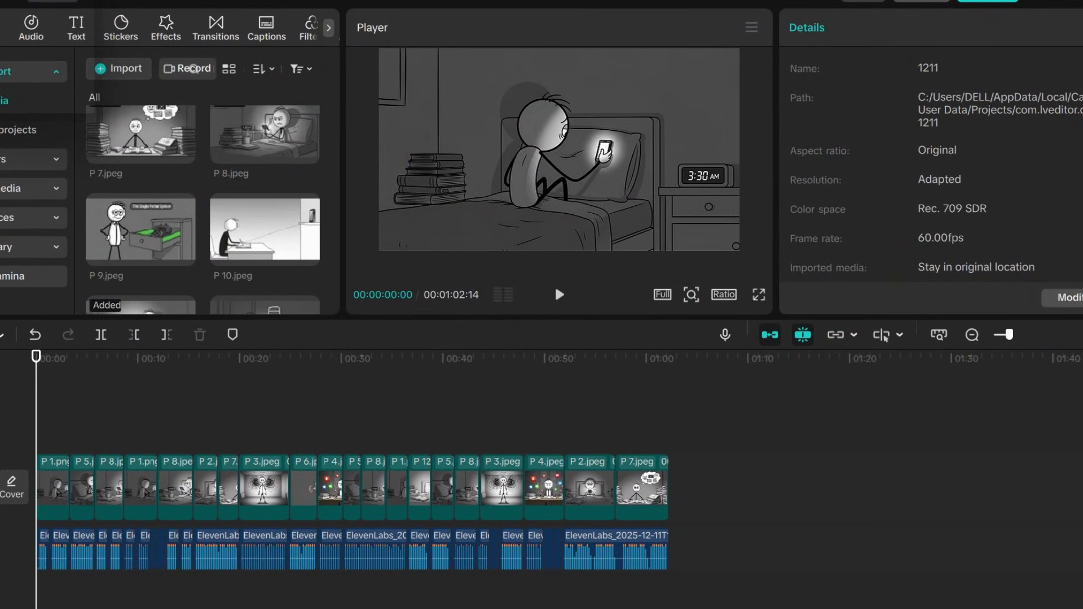
left_click(1080, 335)
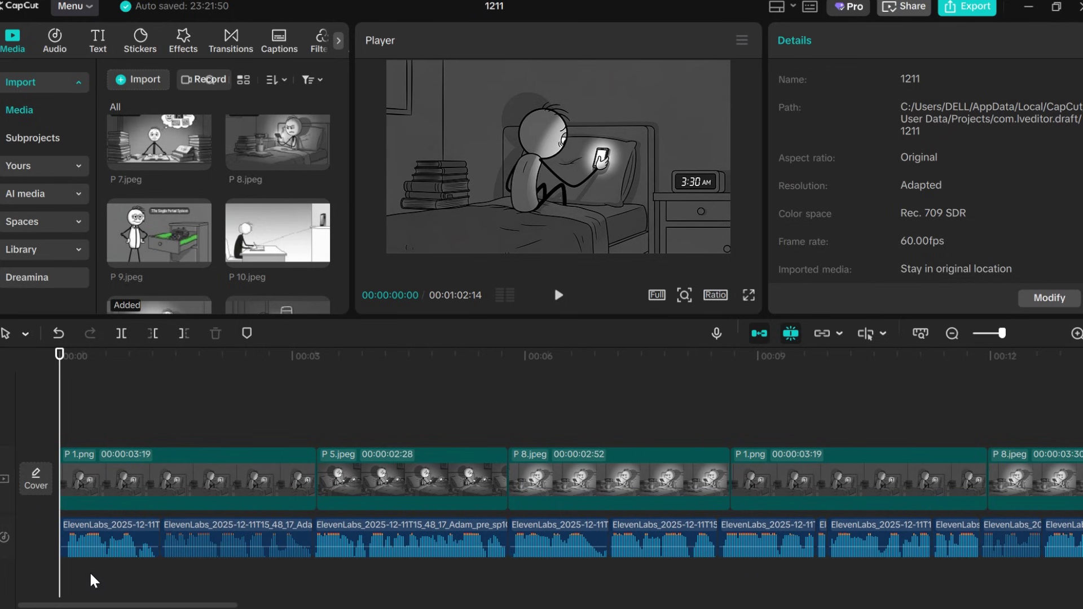
left_click_drag(93, 581, 337, 587)
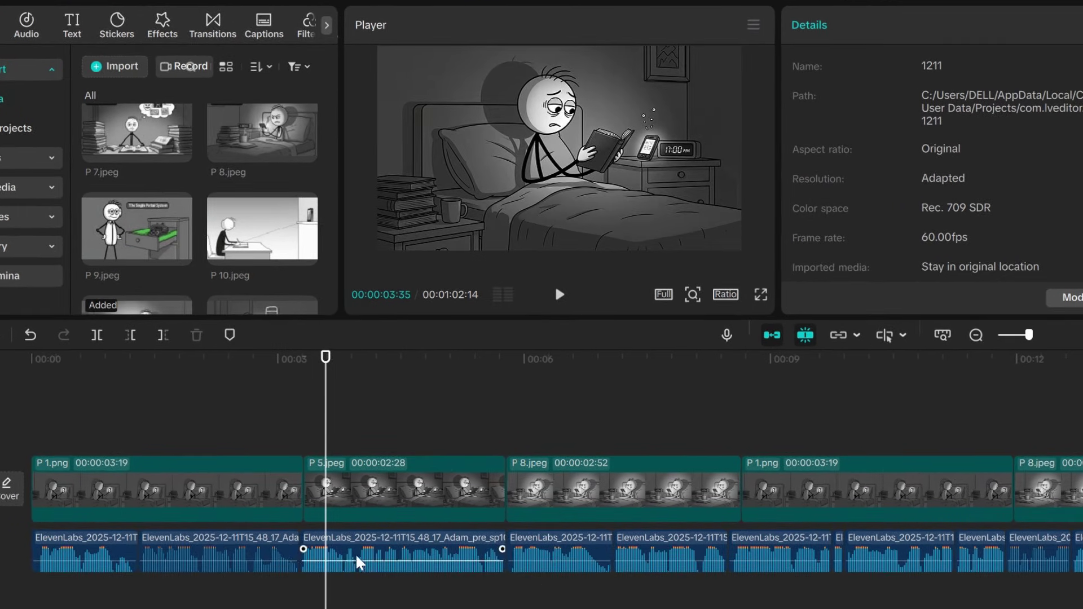
left_click_drag(198, 356, 235, 356)
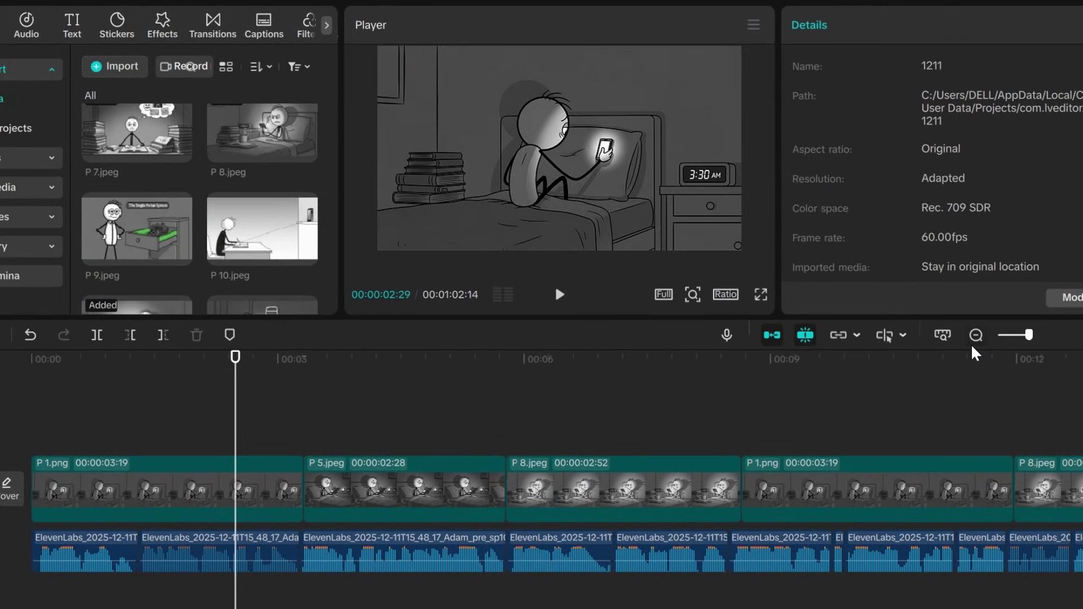
left_click(976, 335)
left_click(976, 335)
left_click(676, 482)
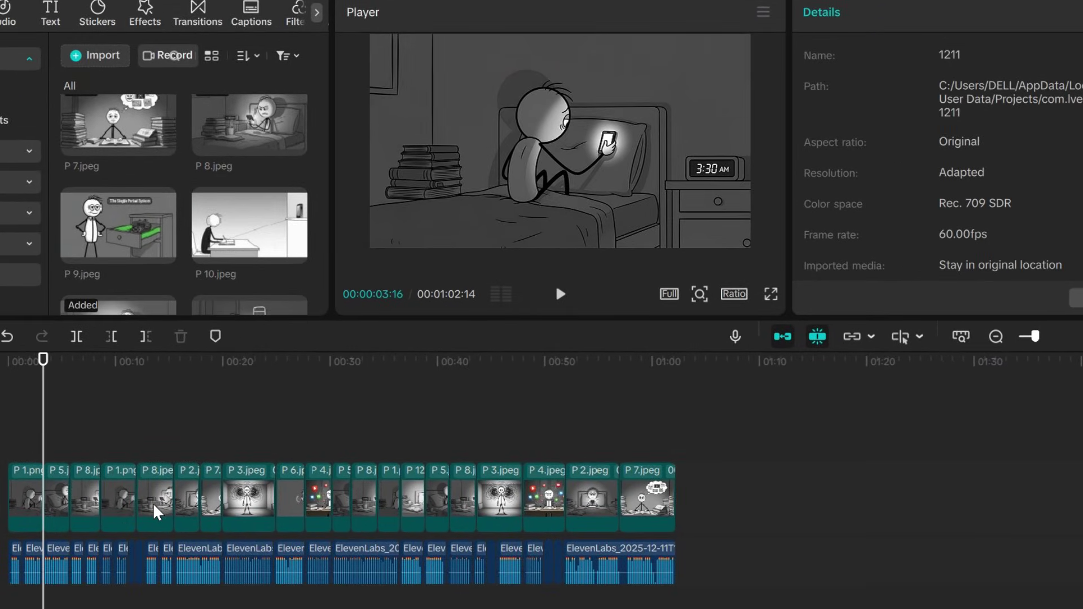
left_click(193, 488)
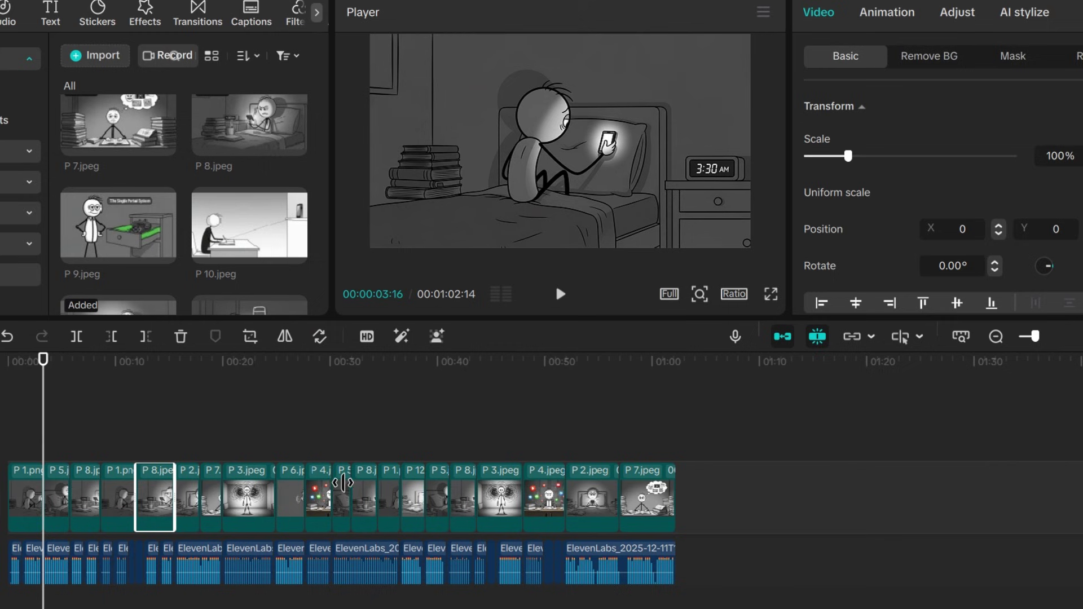
scroll(851, 398, "up", 2)
left_click(115, 432)
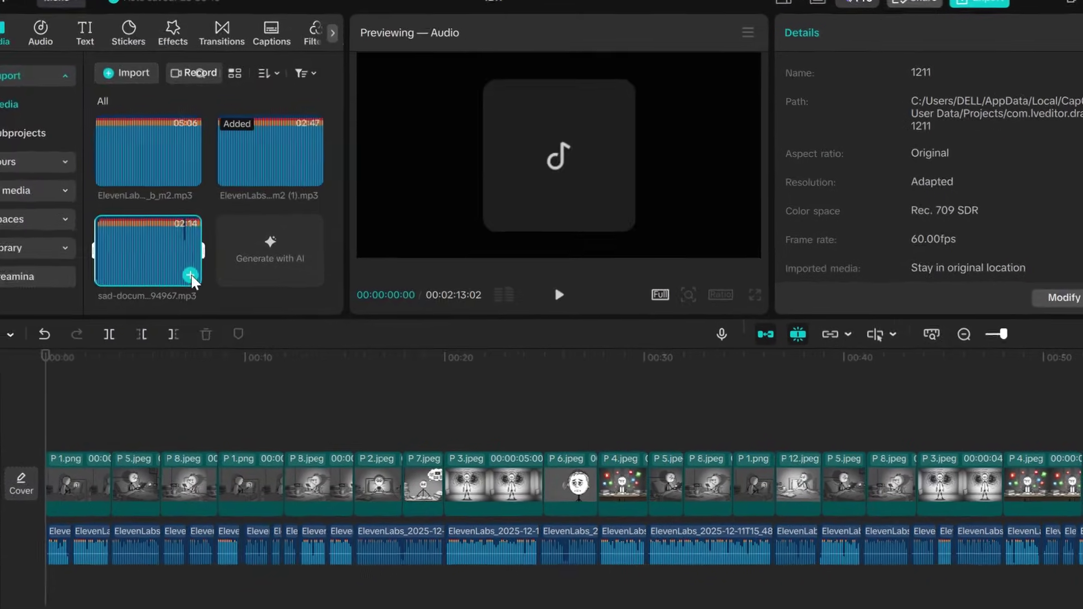
Add the sad-documentary music under the video at about -21 dB, extended to the video's end
left_click(191, 275)
left_click_drag(495, 573, 357, 572)
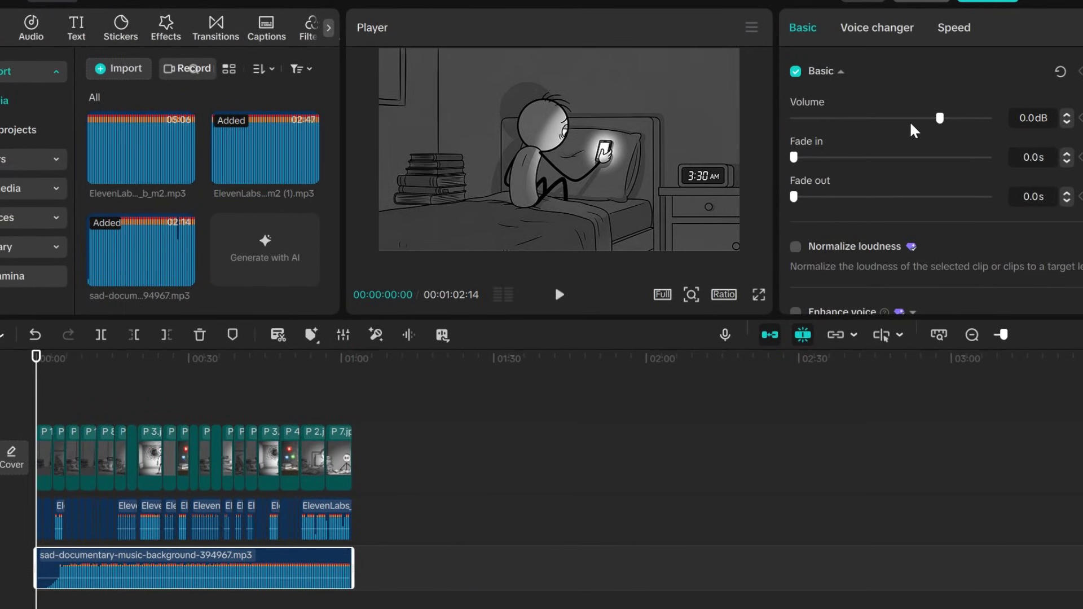
left_click_drag(905, 126, 890, 125)
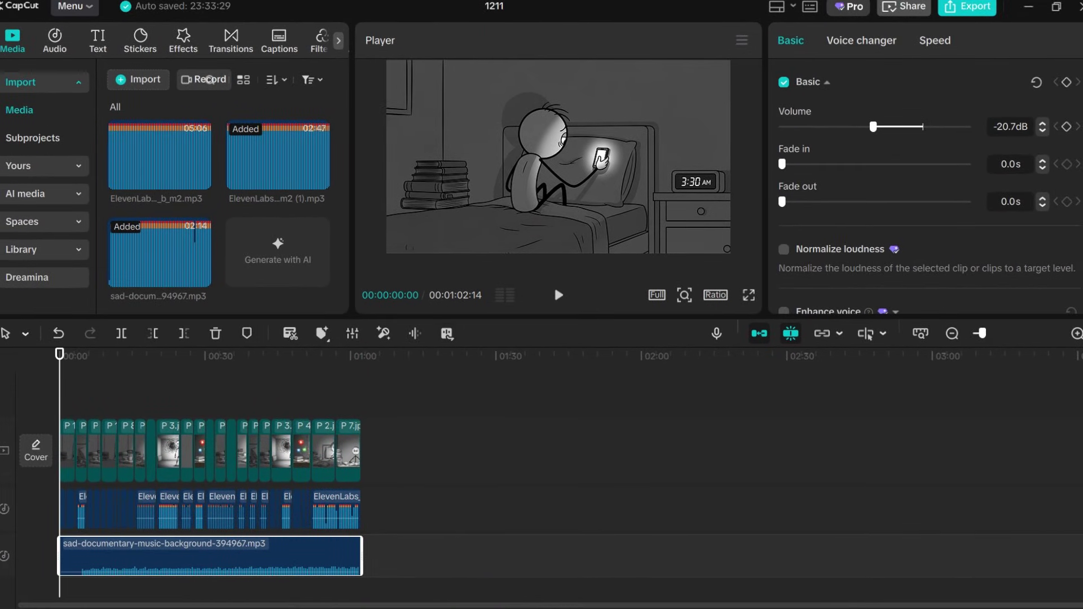
scroll(83, 586, "up", 5)
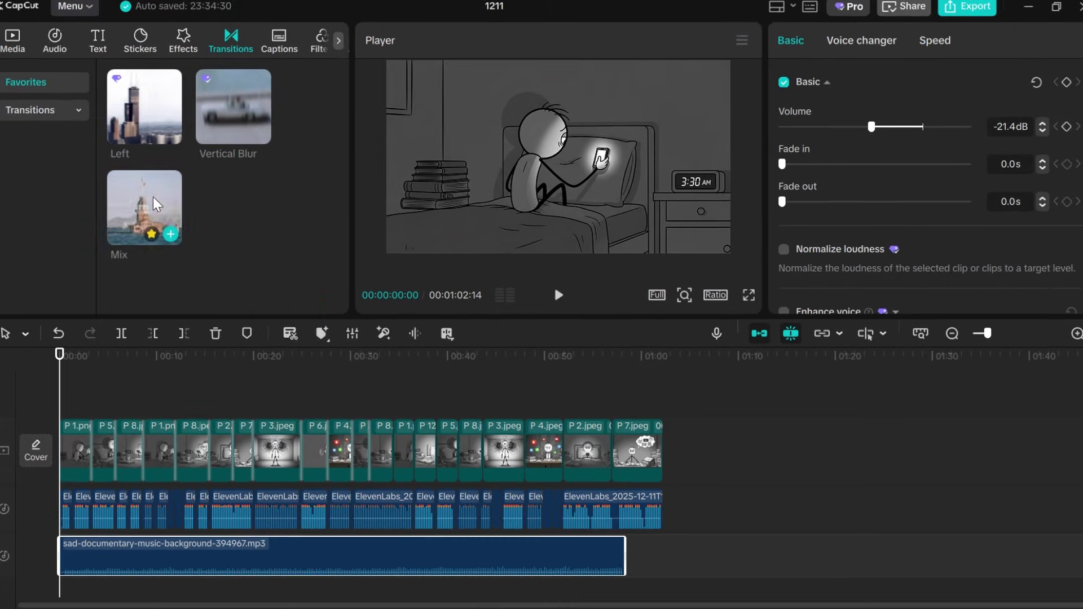
left_click_drag(629, 567, 667, 567)
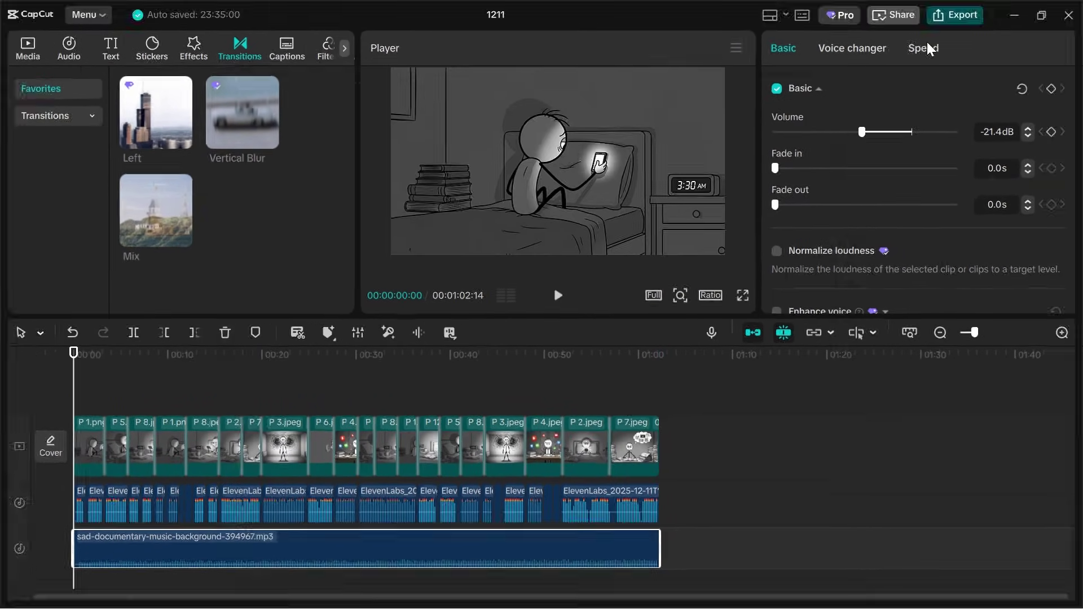
Bring up the export settings and review the available resolutions
left_click(971, 4)
left_click(704, 258)
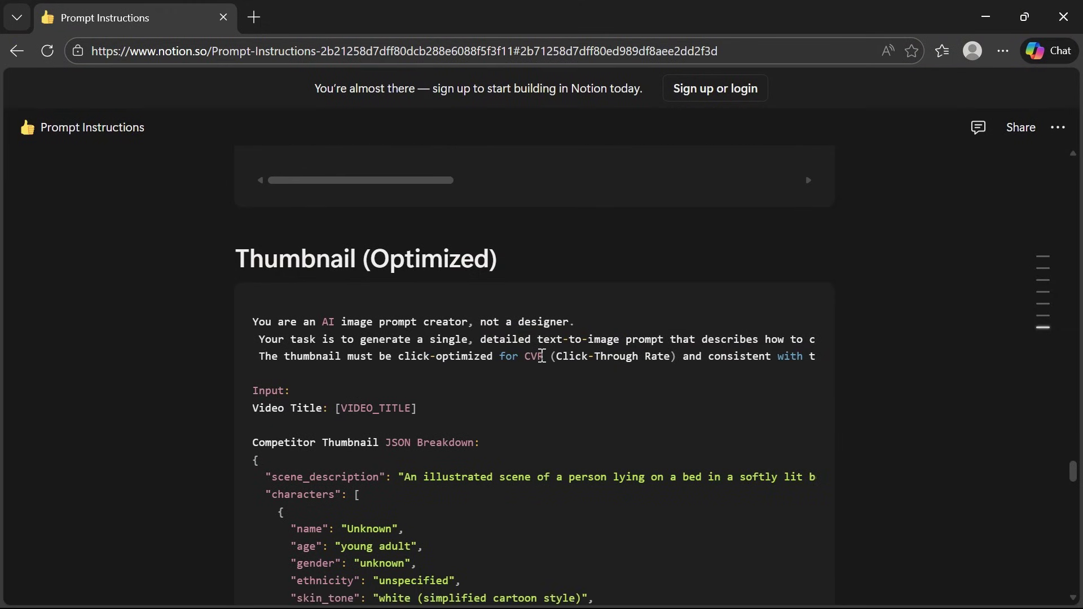
scroll(542, 356, "down", 20)
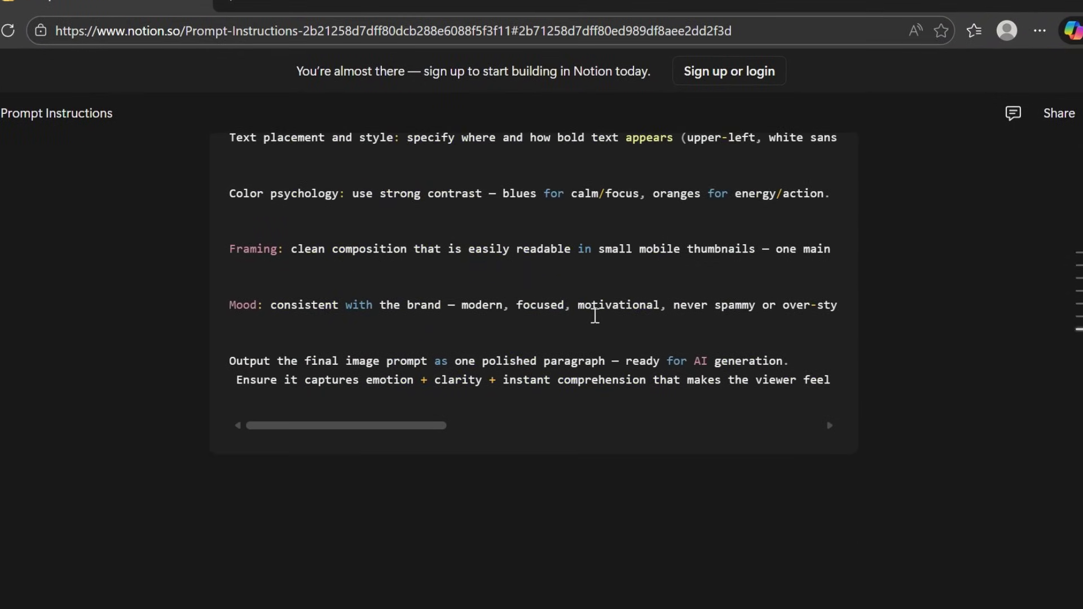
Send ChatGPT the thumbnail template with the phones-ruining-your-brain video title inserted in its brackets
scroll(540, 334, "up", 8)
scroll(540, 334, "up", 15)
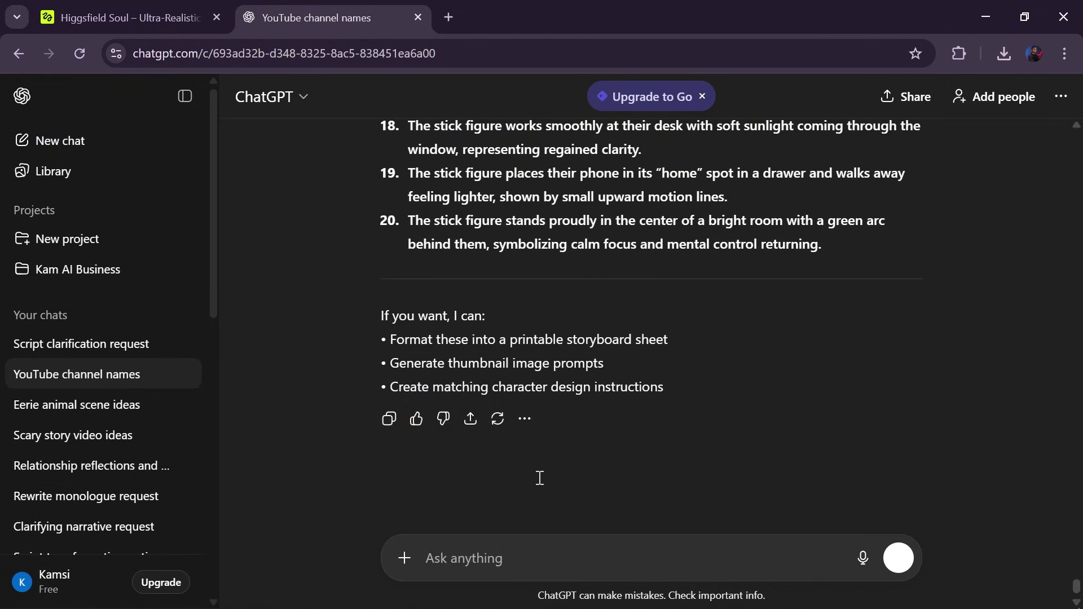
key("ctrl+v")
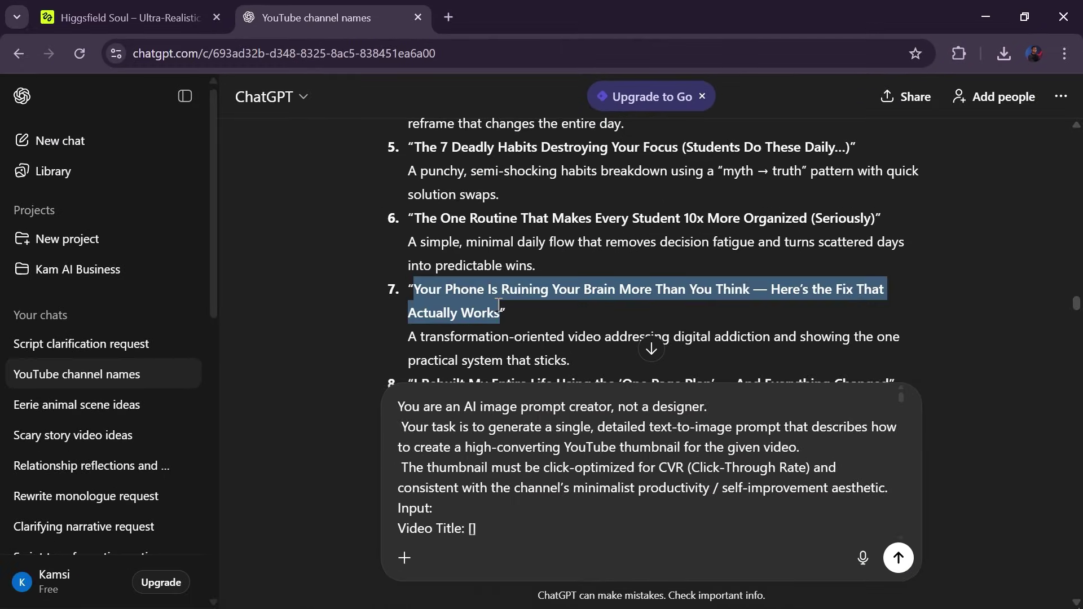
key("ctrl+c")
right_click(472, 529)
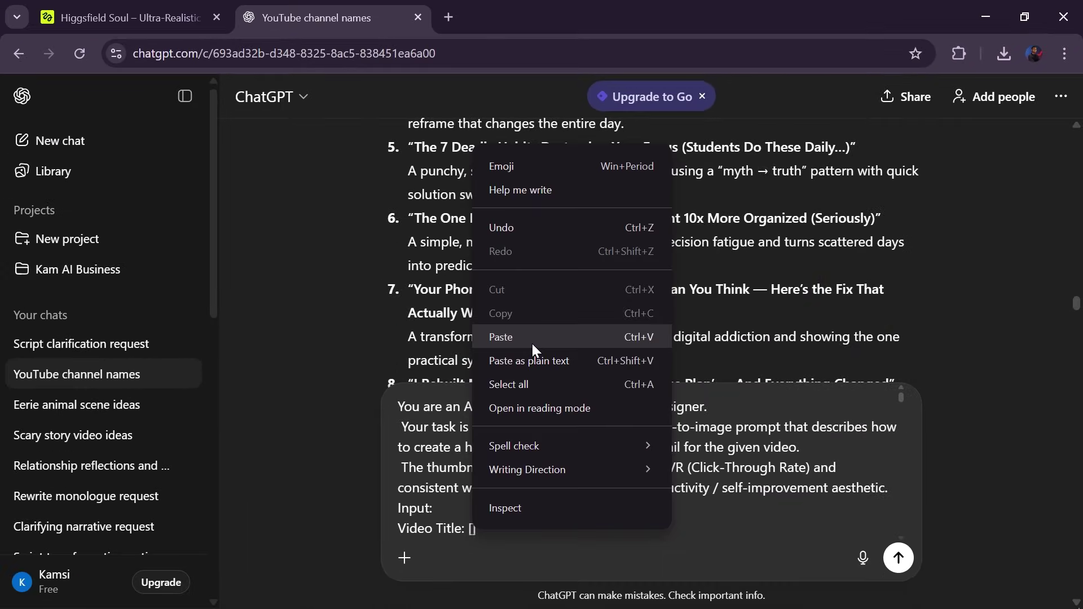
left_click(532, 339)
scroll(485, 458, "down", 3)
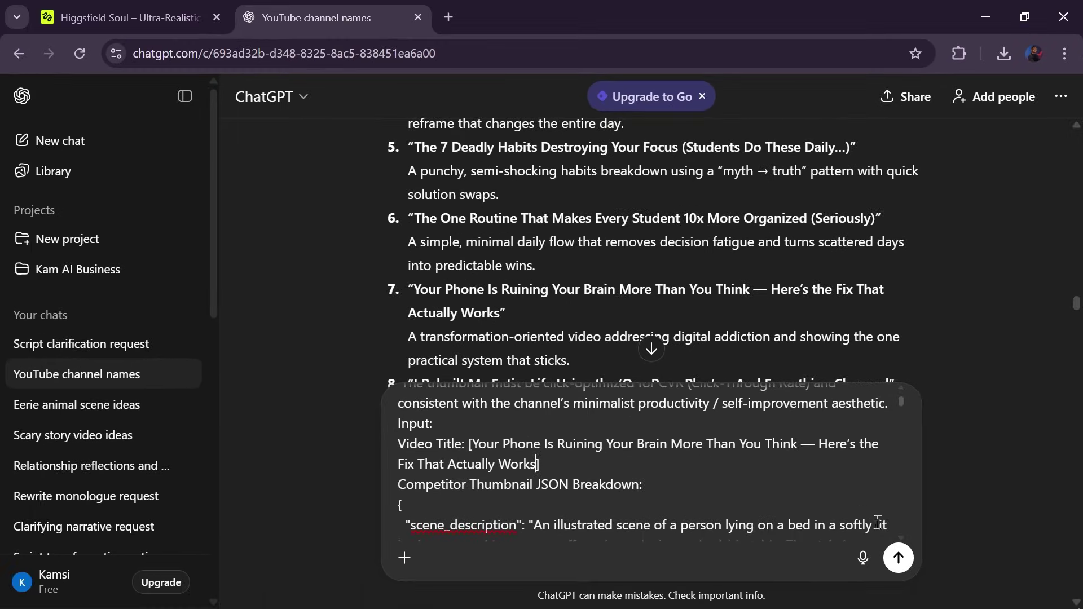
key("Return")
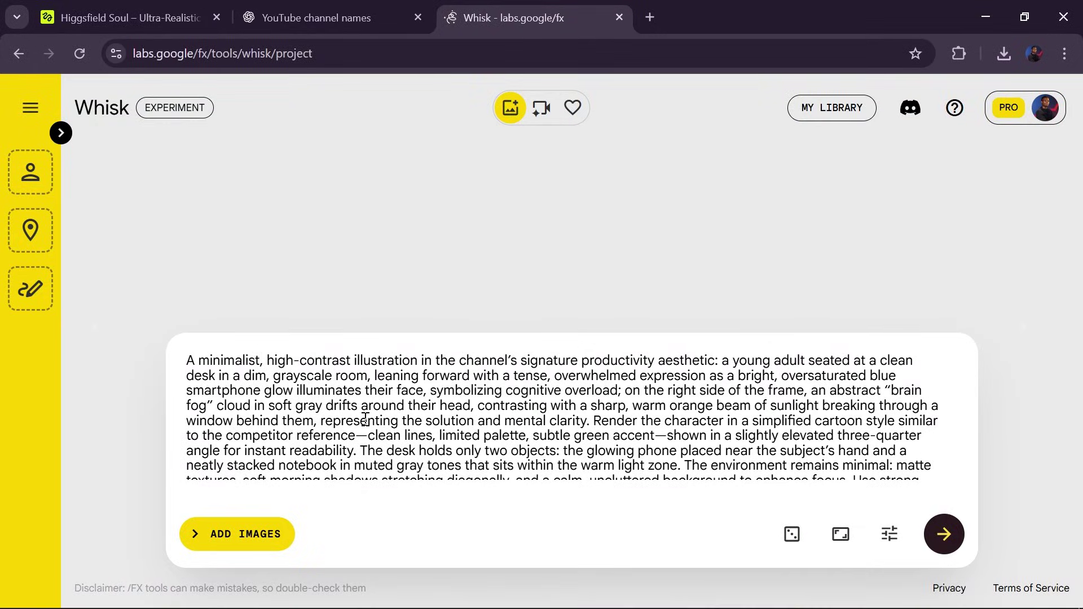
Generate 16:9 landscape thumbnail images from the pasted prompt
left_click(841, 535)
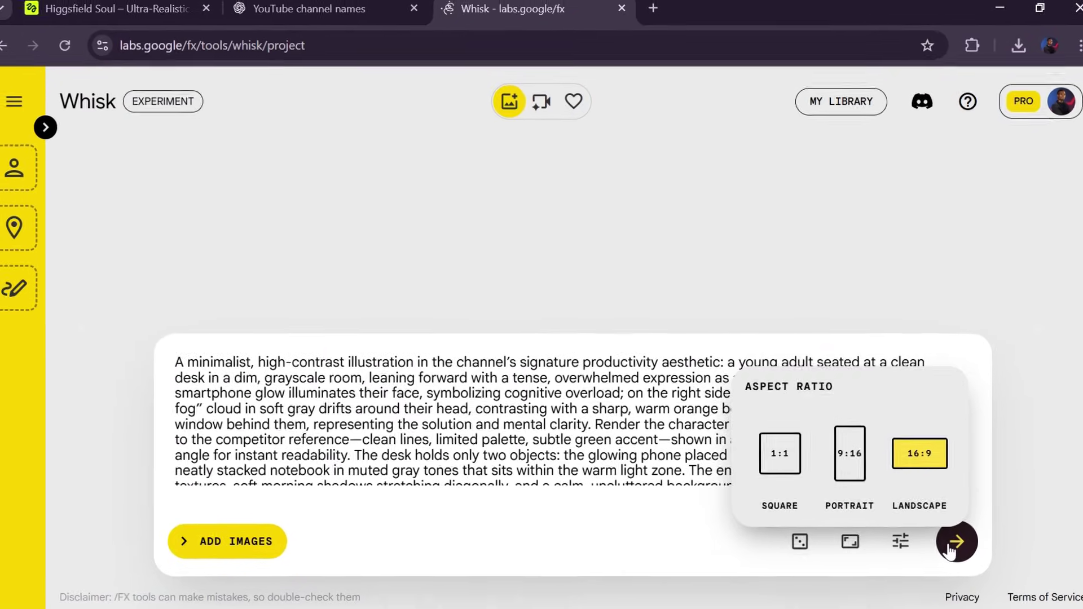
left_click(944, 539)
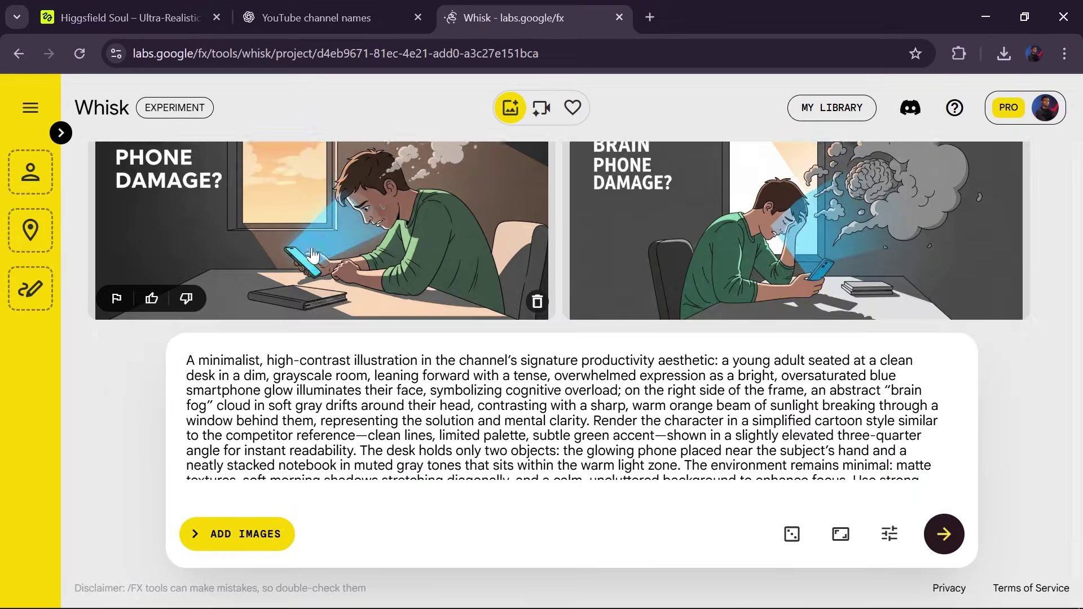